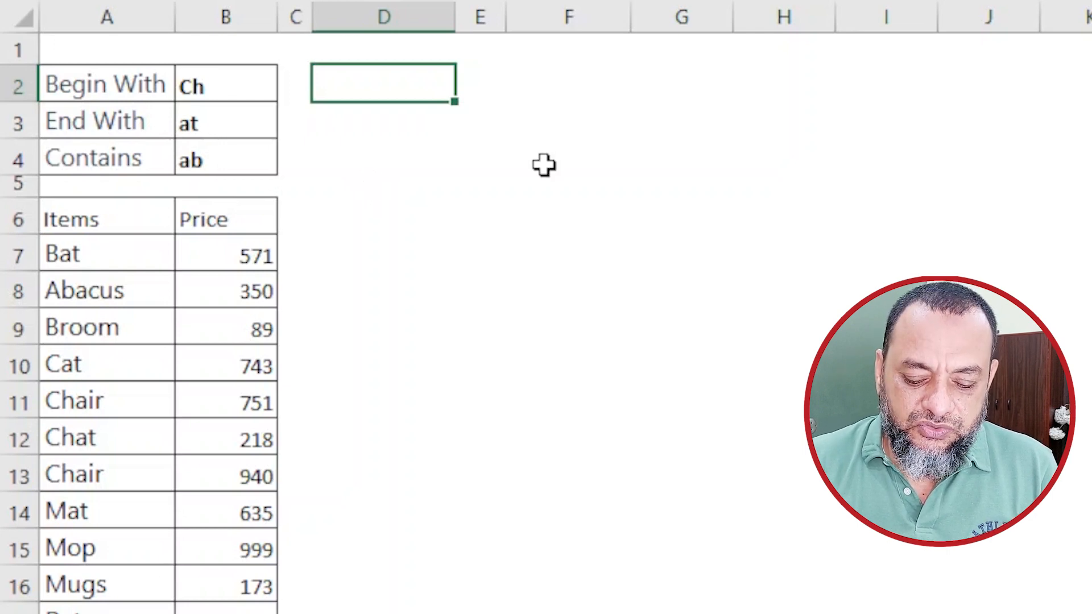
Enter =COUNTIF($A$7:$A$19,"bat") in D2 and copy the formula down to D4
{"action": "type", "text": "coun"}
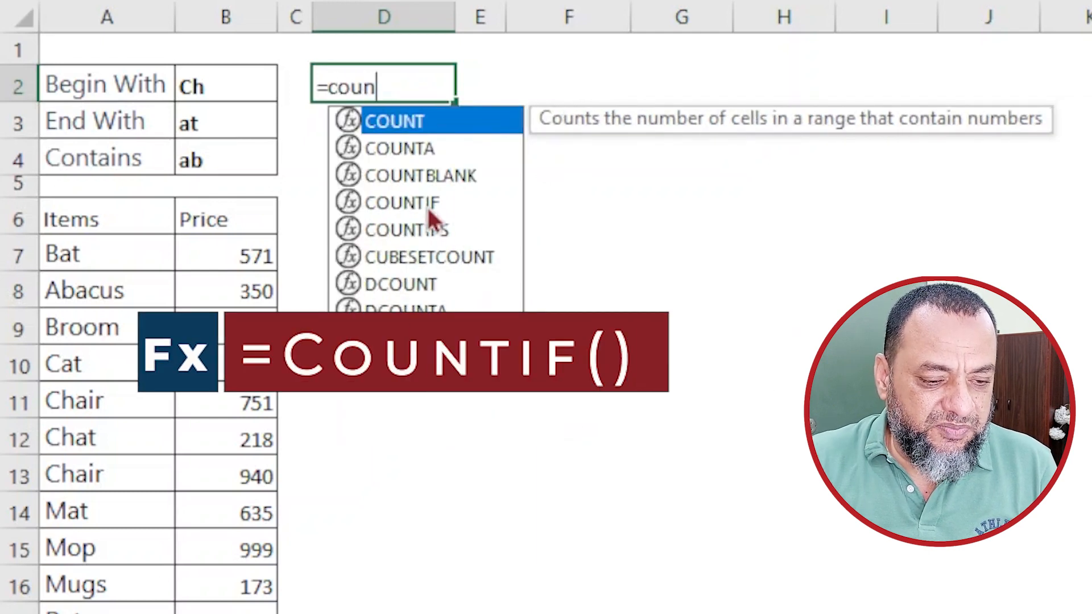
{"action": "double_click", "coordinate": [428, 205]}
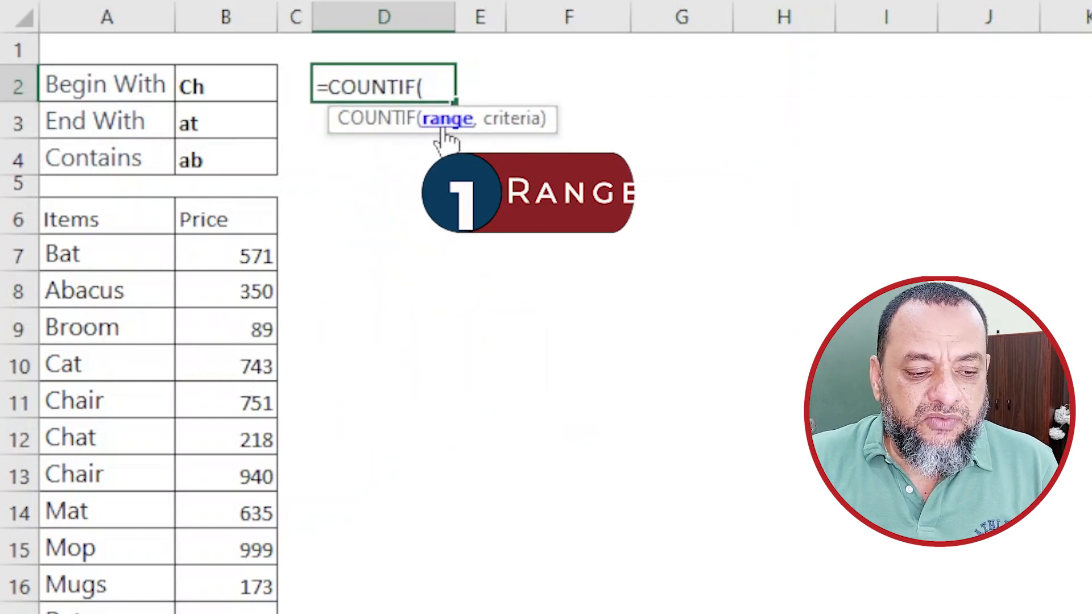
{"action": "left_click", "coordinate": [93, 263]}
{"action": "left_click_drag", "start_coordinate": [93, 263], "coordinate": [85, 613]}
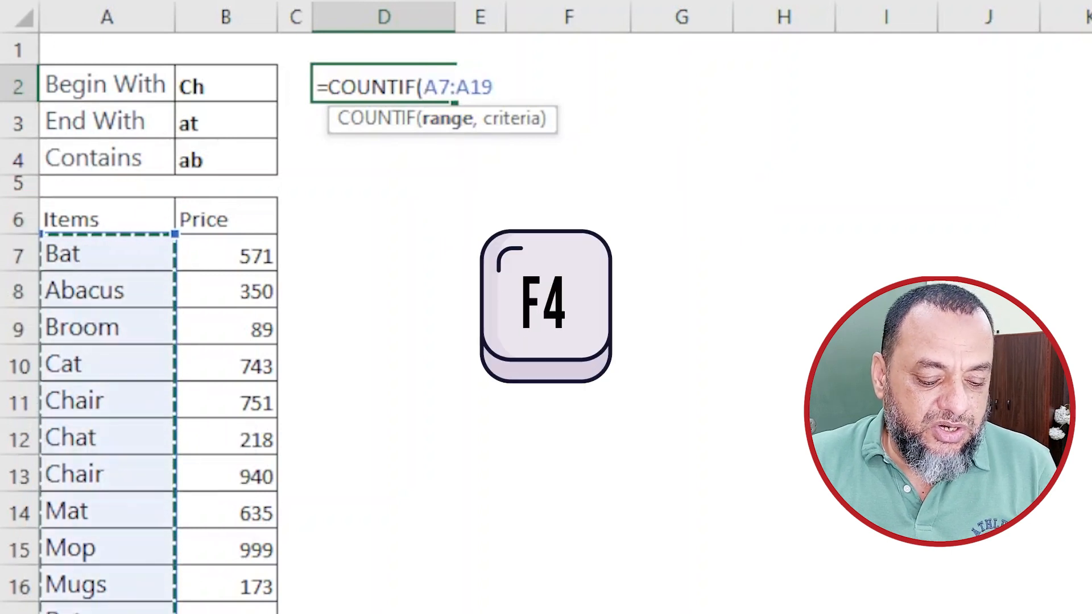
{"action": "key", "text": "F4"}
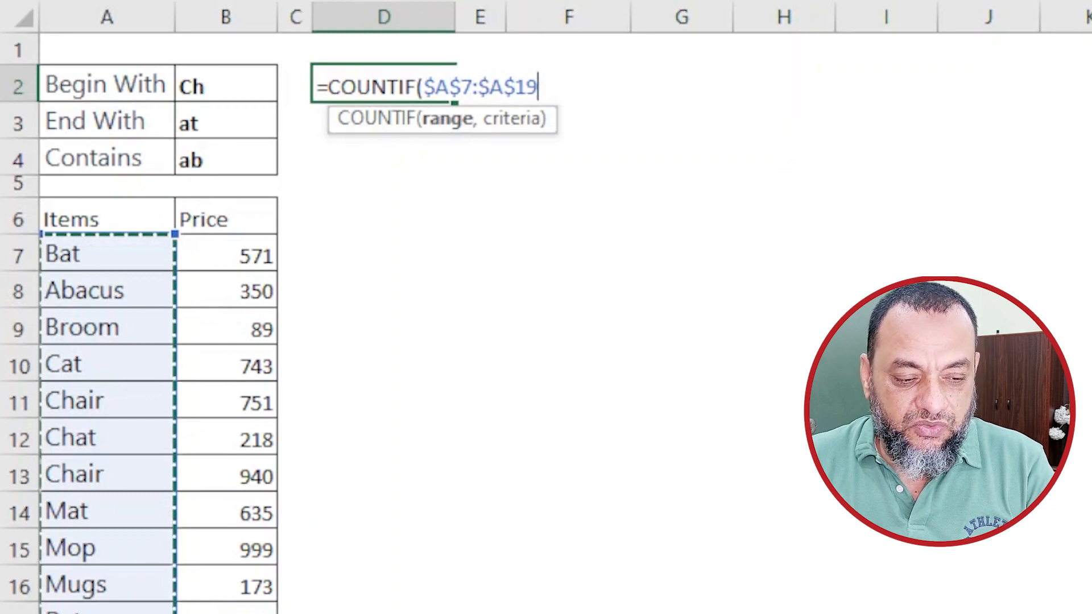
{"action": "type", "text": ","}
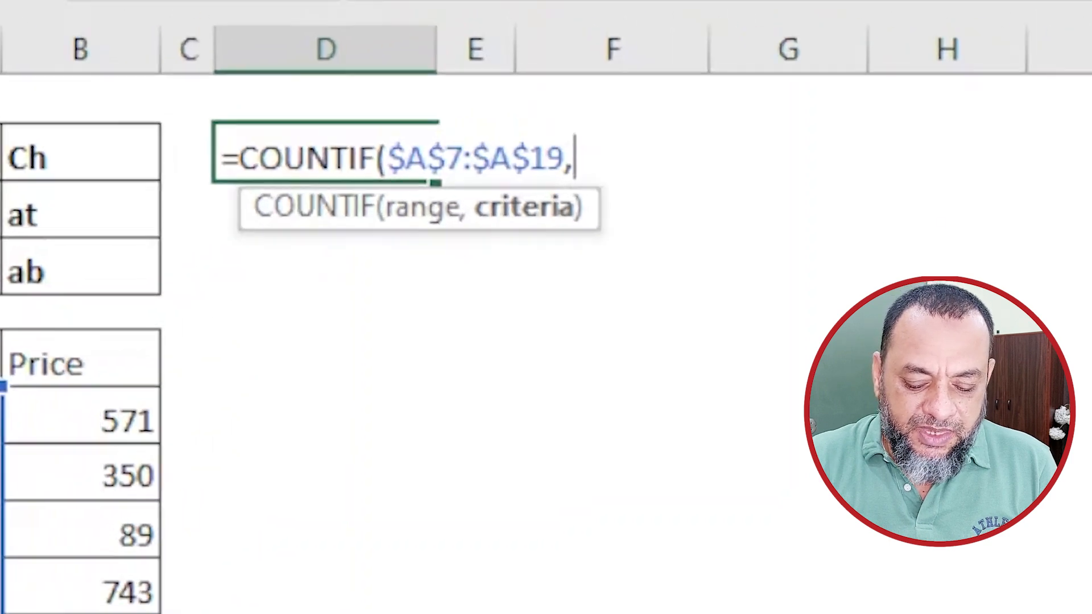
{"action": "type", "text": "\""}
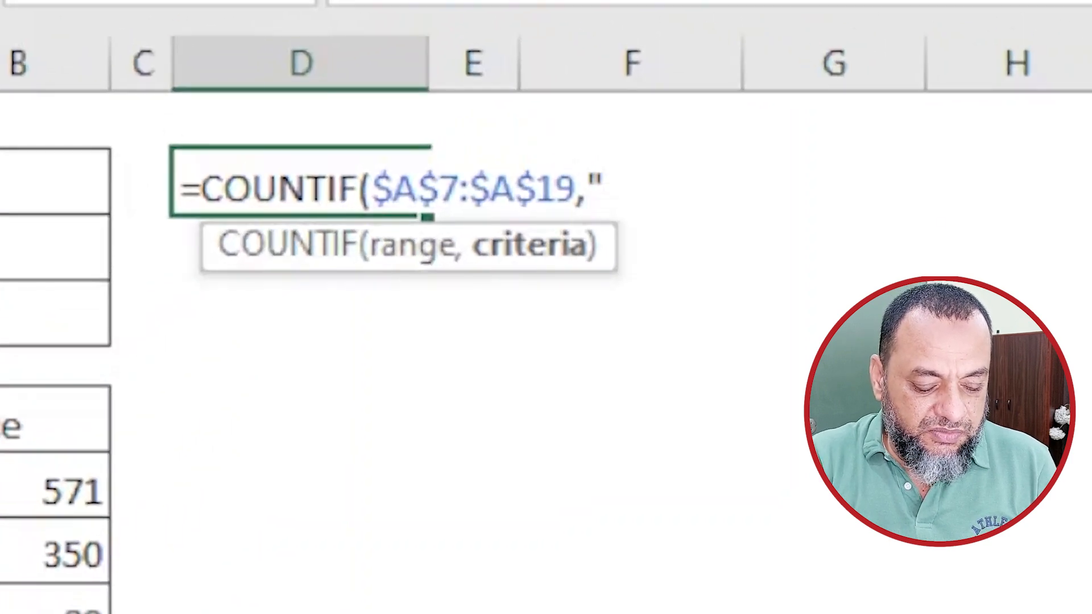
{"action": "type", "text": "bat\")"}
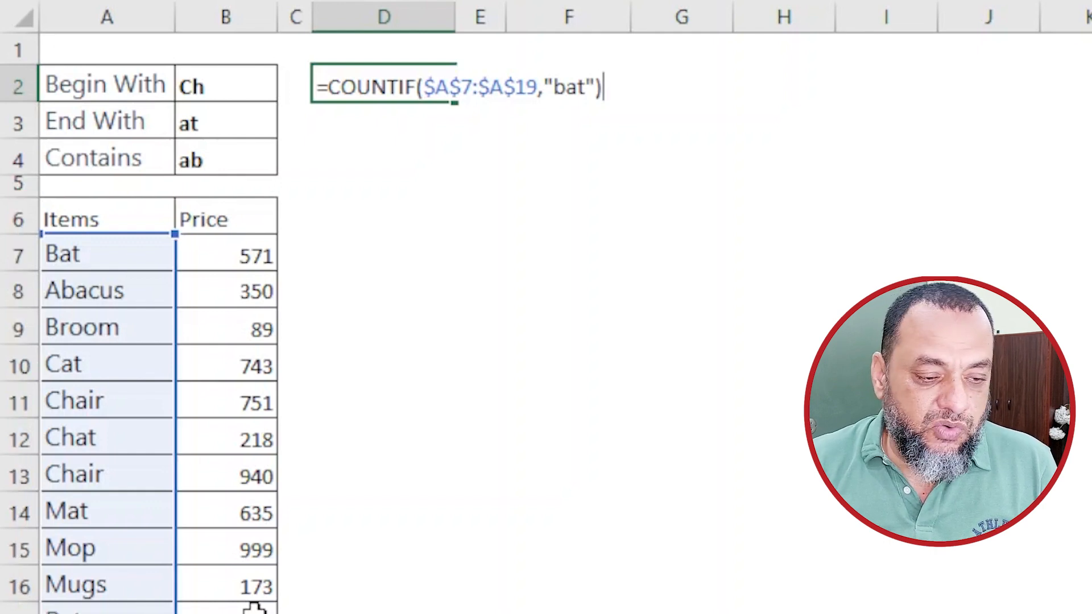
{"action": "key", "text": "Return"}
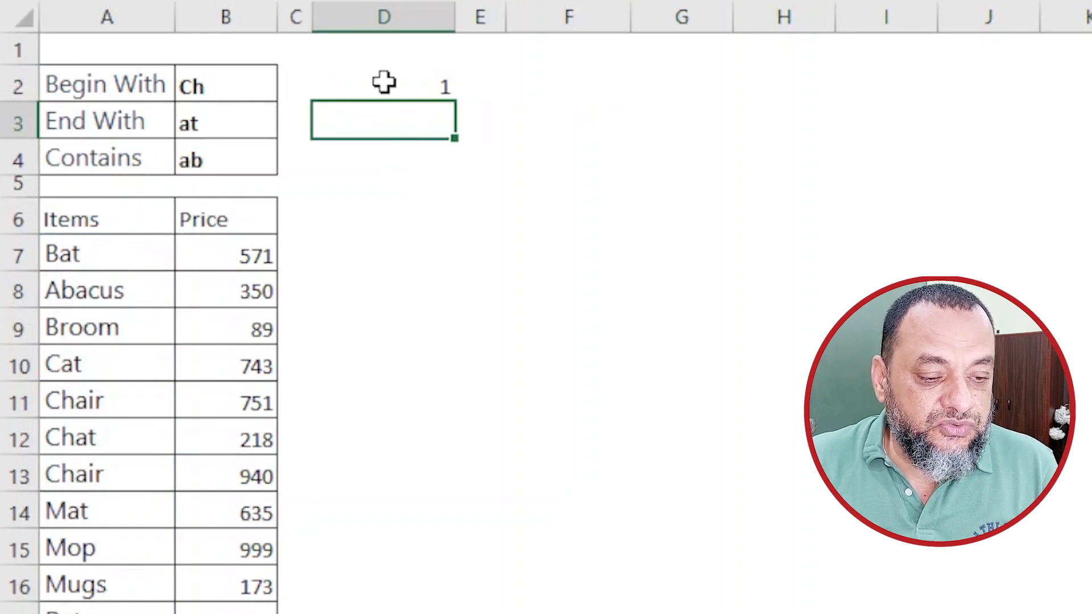
{"action": "left_click", "coordinate": [383, 83]}
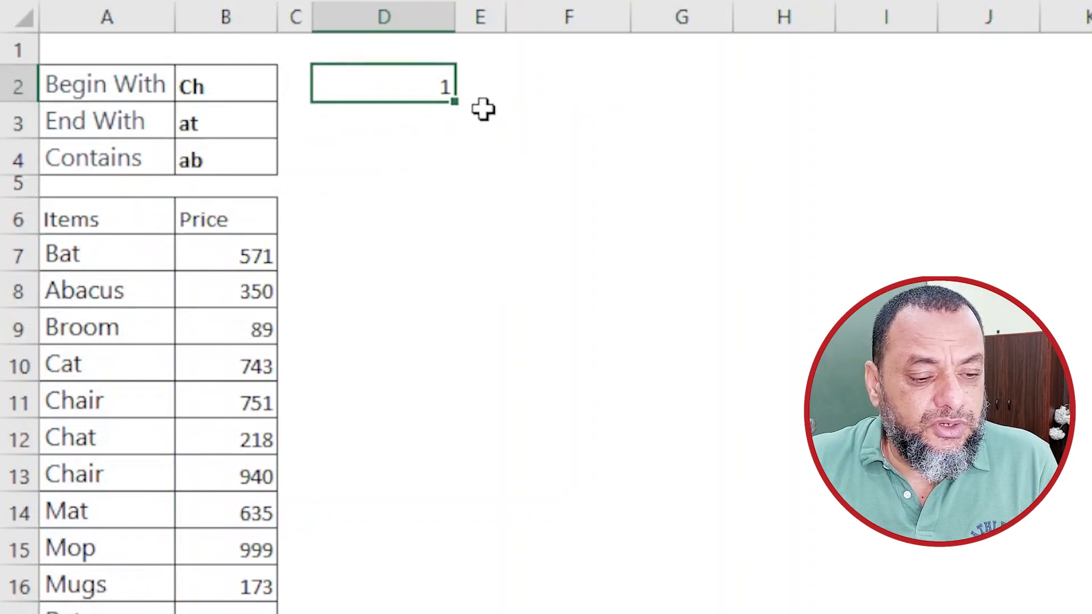
{"action": "left_click_drag", "start_coordinate": [454, 101], "coordinate": [453, 171]}
Change the COUNTIF criteria in D2 to "ch*" to count items beginning with Ch
{"action": "left_click", "coordinate": [398, 85]}
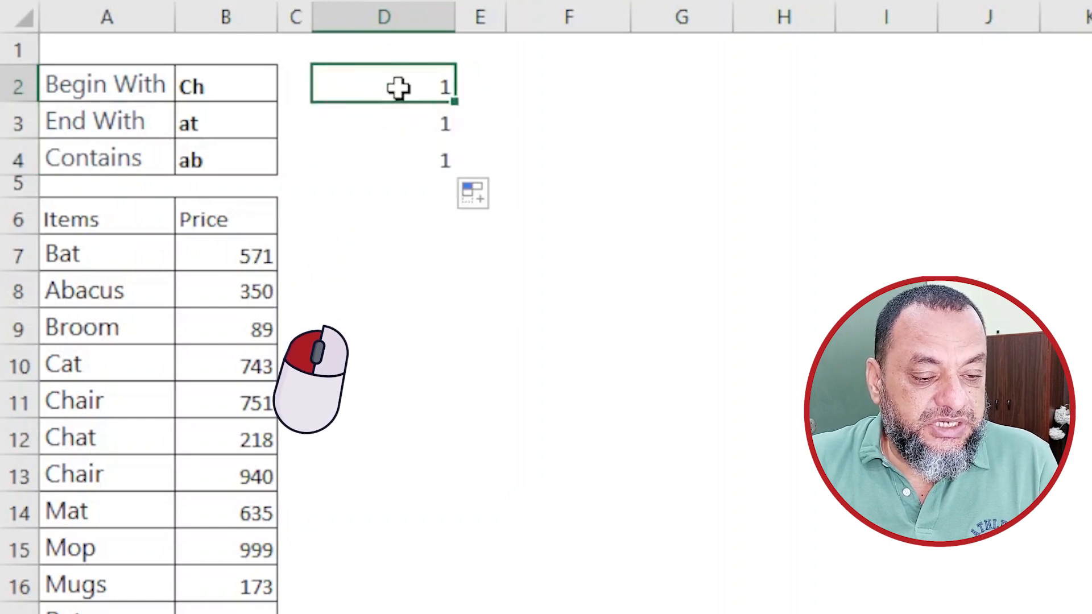
{"action": "key", "text": "F2"}
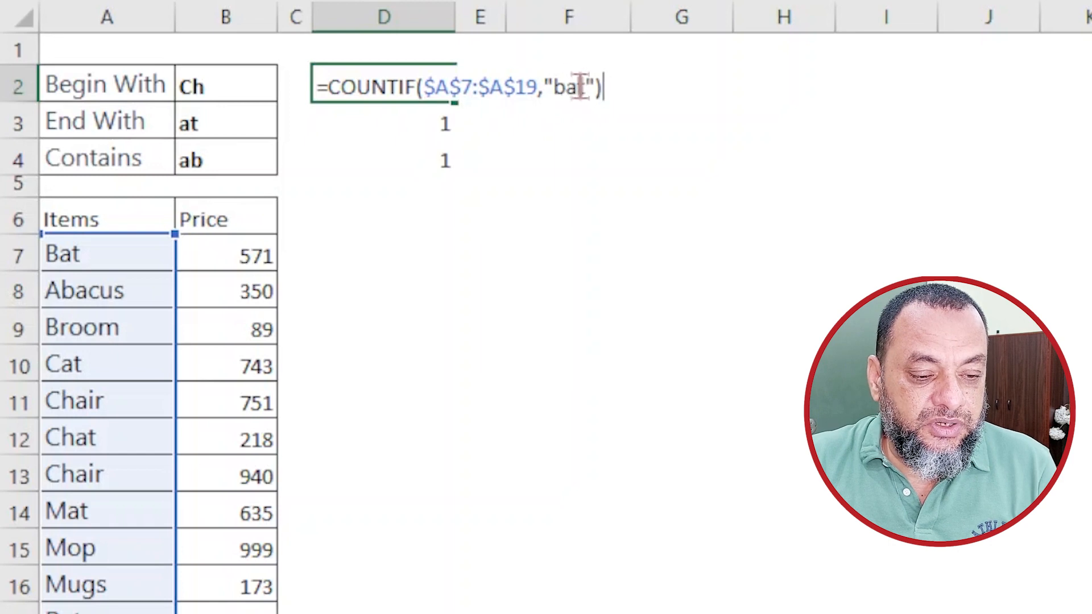
{"action": "left_click", "coordinate": [585, 91]}
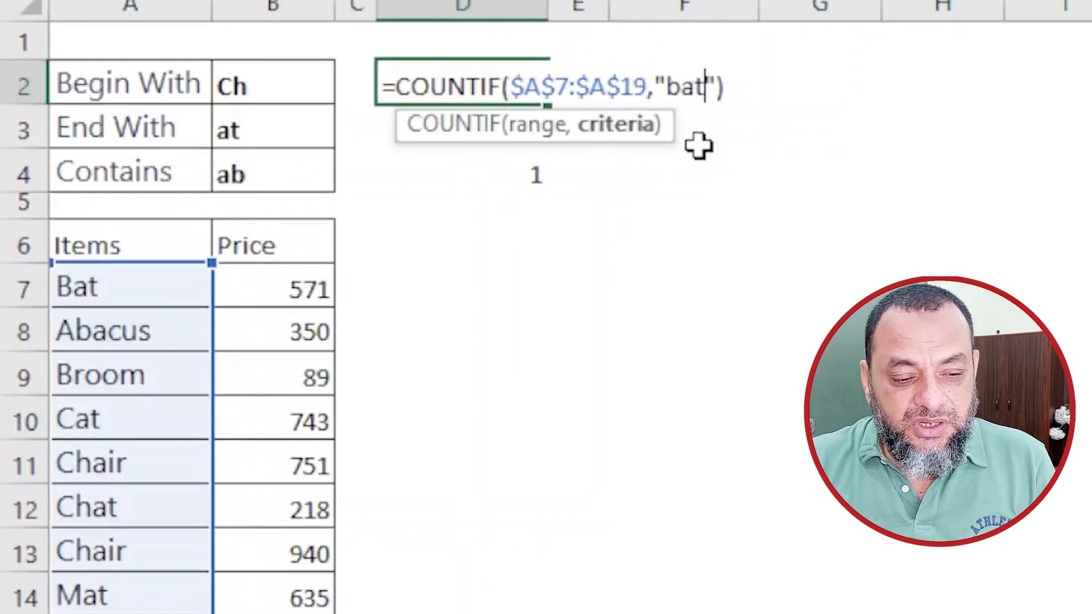
{"action": "key", "text": "BackSpace"}
{"action": "key", "text": "BackSpace"}
{"action": "key", "text": "BackSpace"}
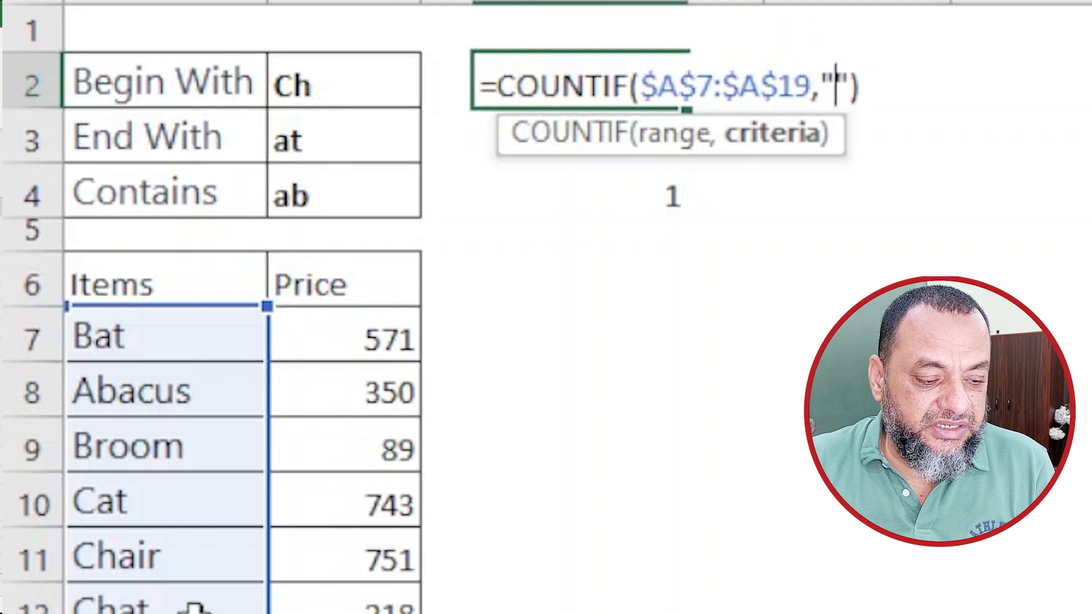
{"action": "type", "text": "ch"}
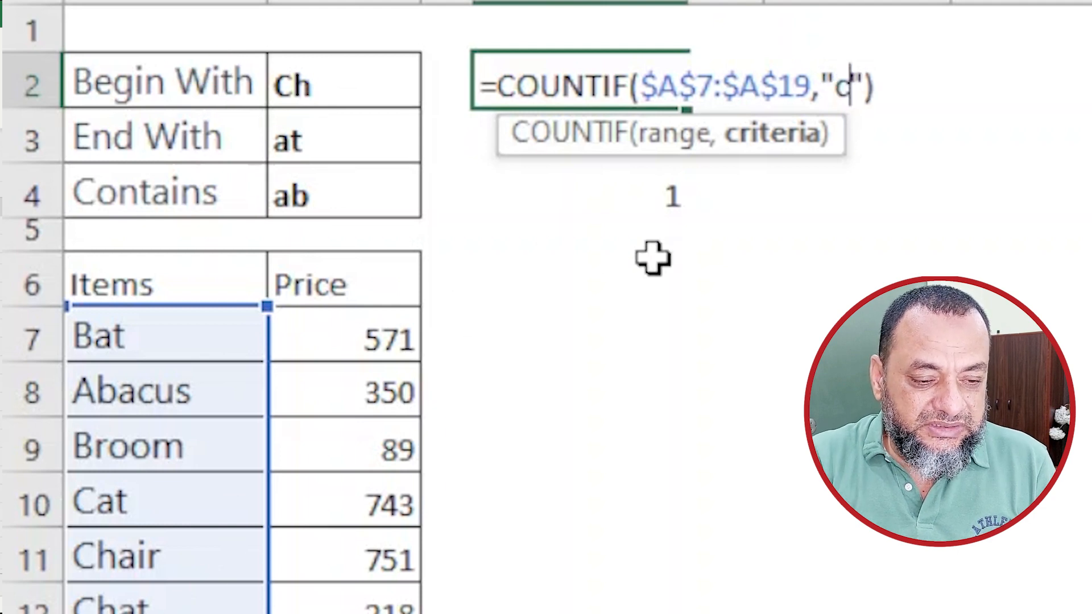
{"action": "type", "text": "*"}
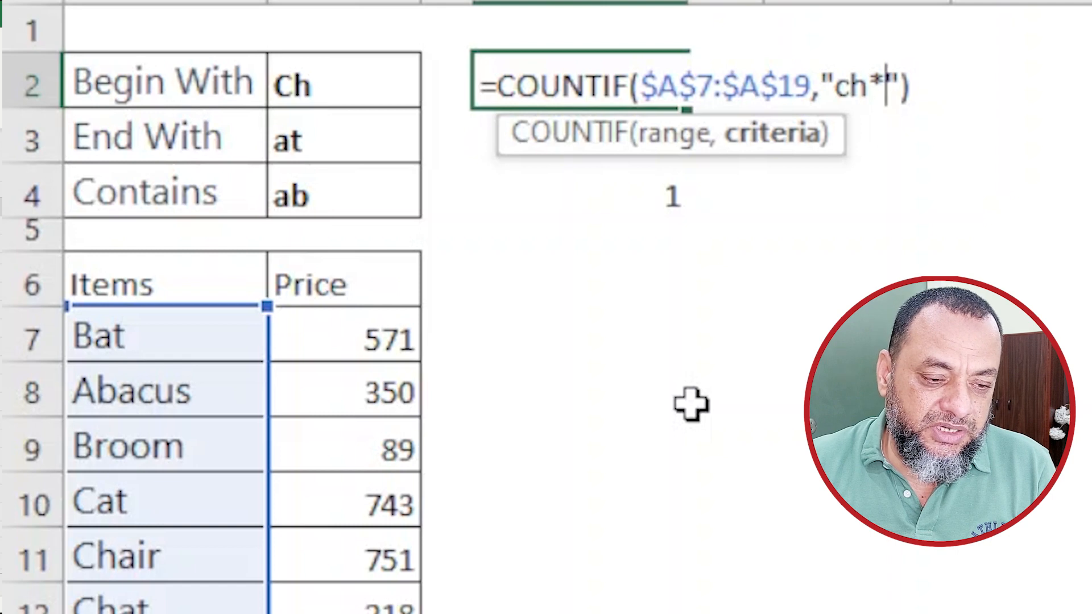
{"action": "key", "text": "Right"}
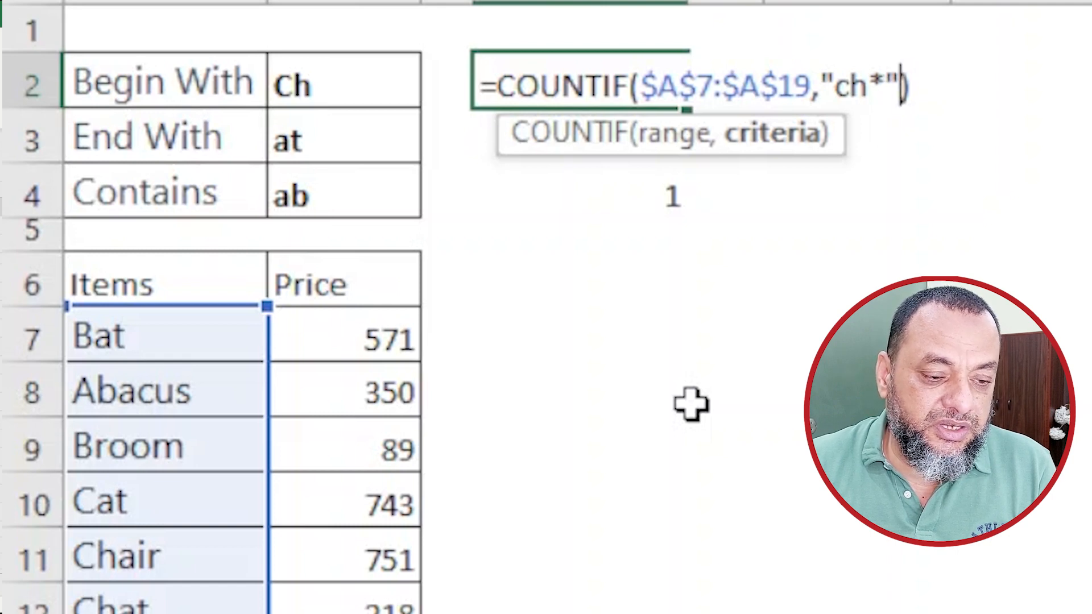
{"action": "key", "text": "Return"}
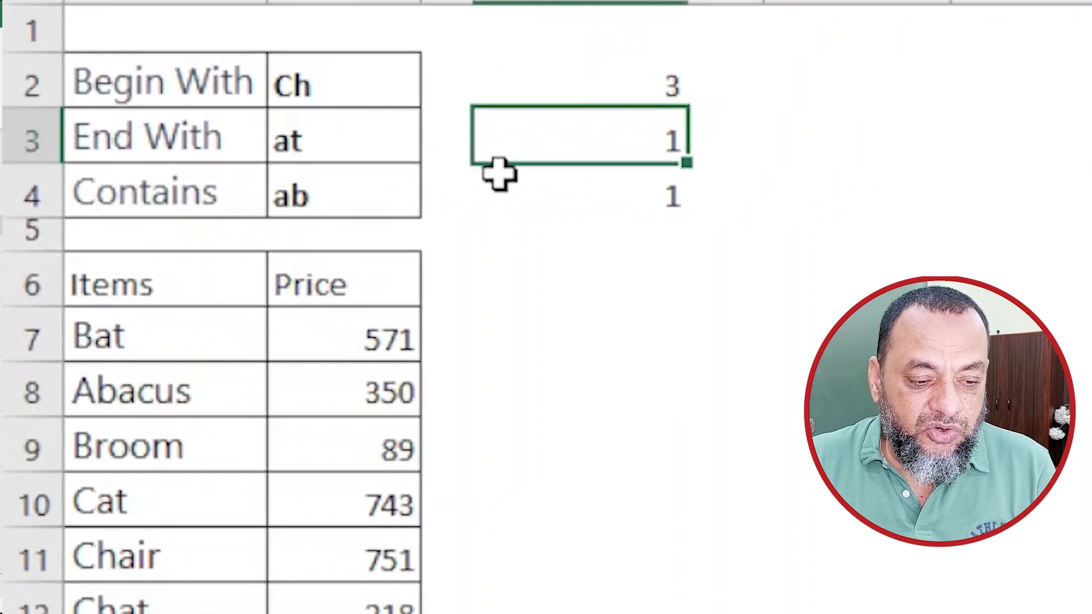
Change the COUNTIF criteria in D3 to "*at" to count items ending with at
{"action": "type", "text": "2"}
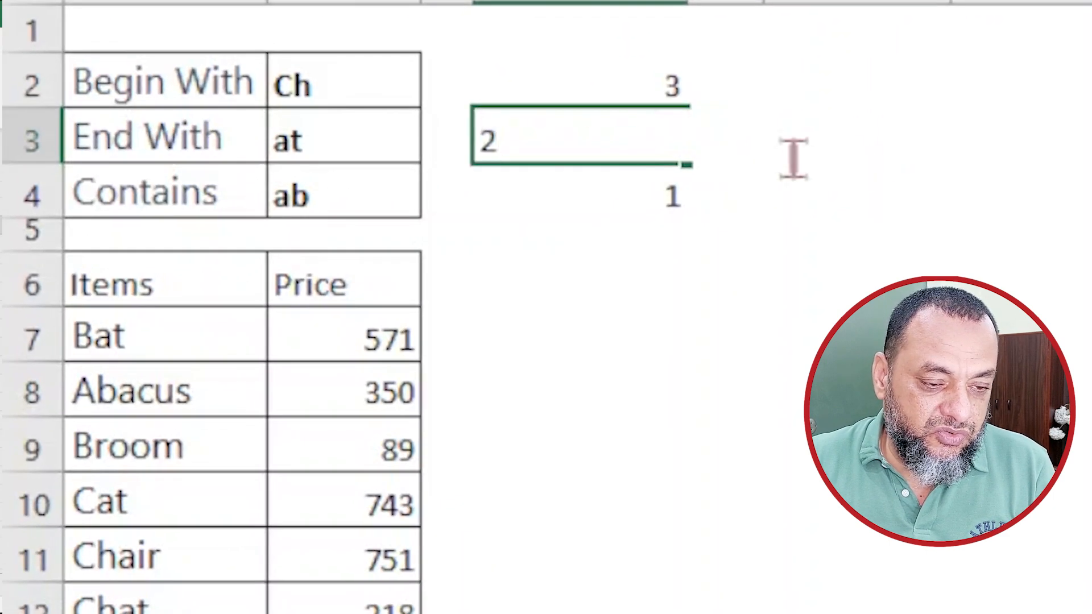
{"action": "key", "text": "Escape"}
{"action": "key", "text": "F2"}
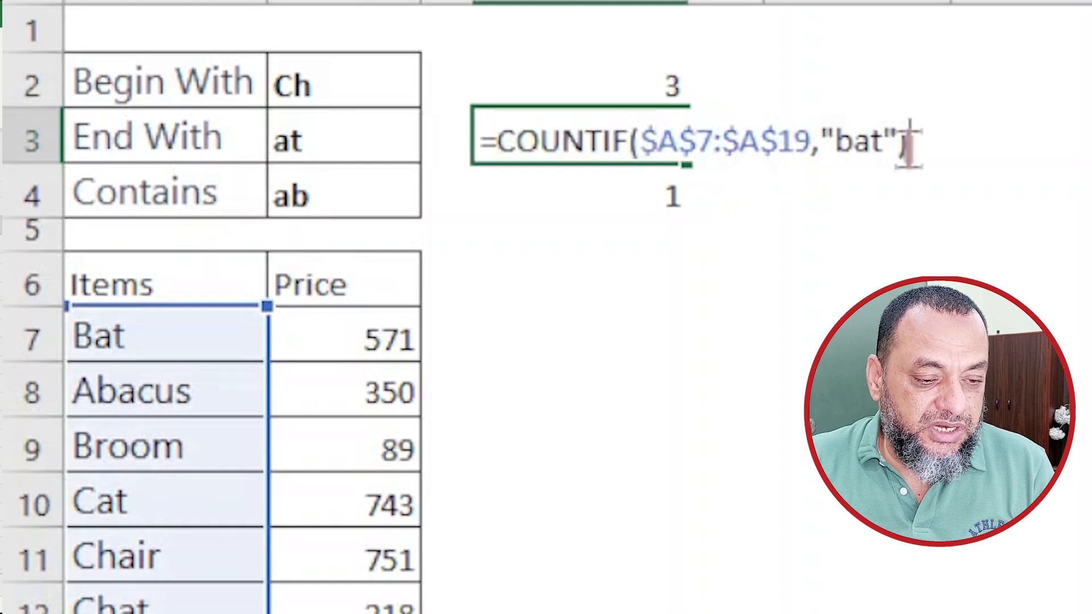
{"action": "left_click", "coordinate": [873, 145]}
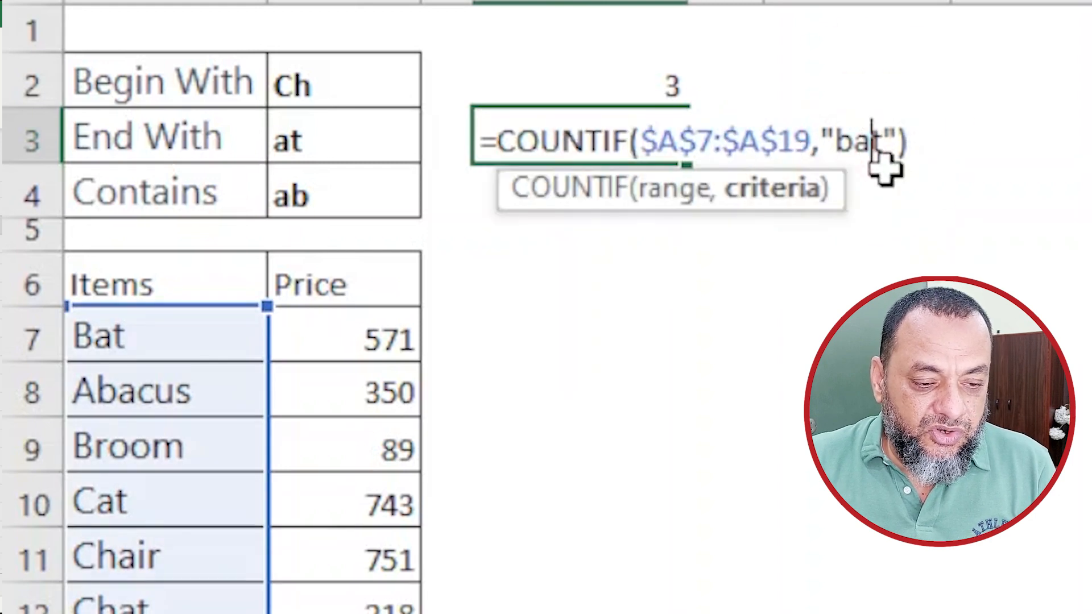
{"action": "key", "text": "BackSpace"}
{"action": "key", "text": "BackSpace"}
{"action": "key", "text": "BackSpace"}
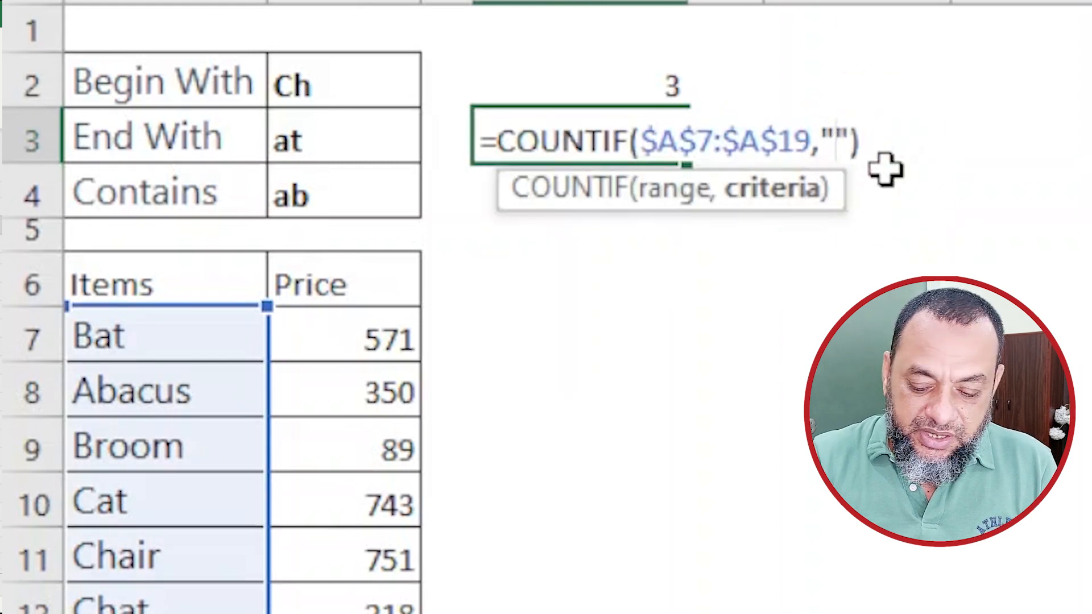
{"action": "type", "text": "*at"}
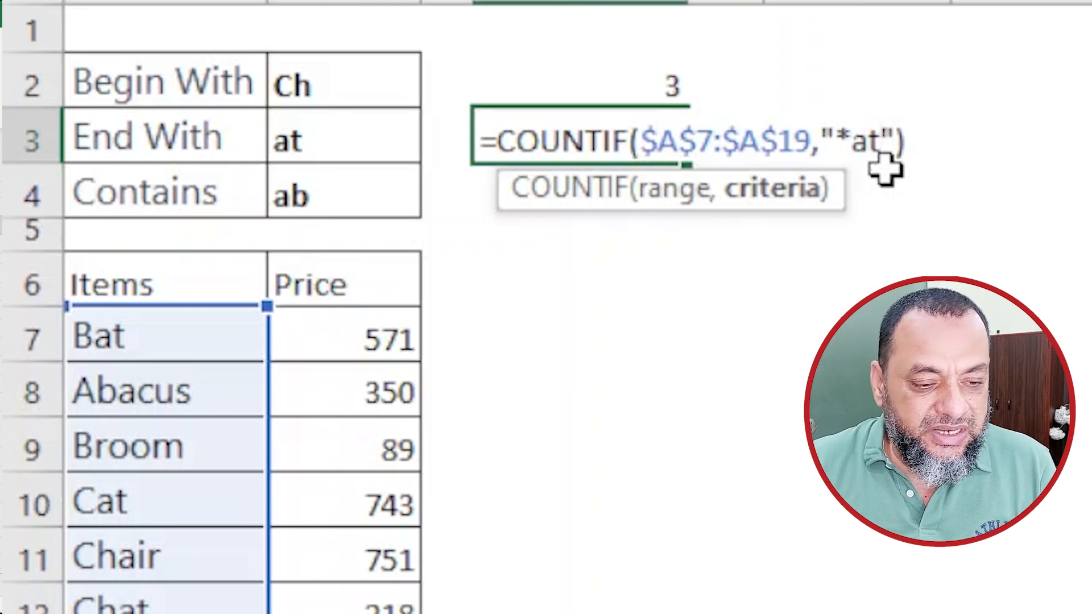
{"action": "key", "text": "End"}
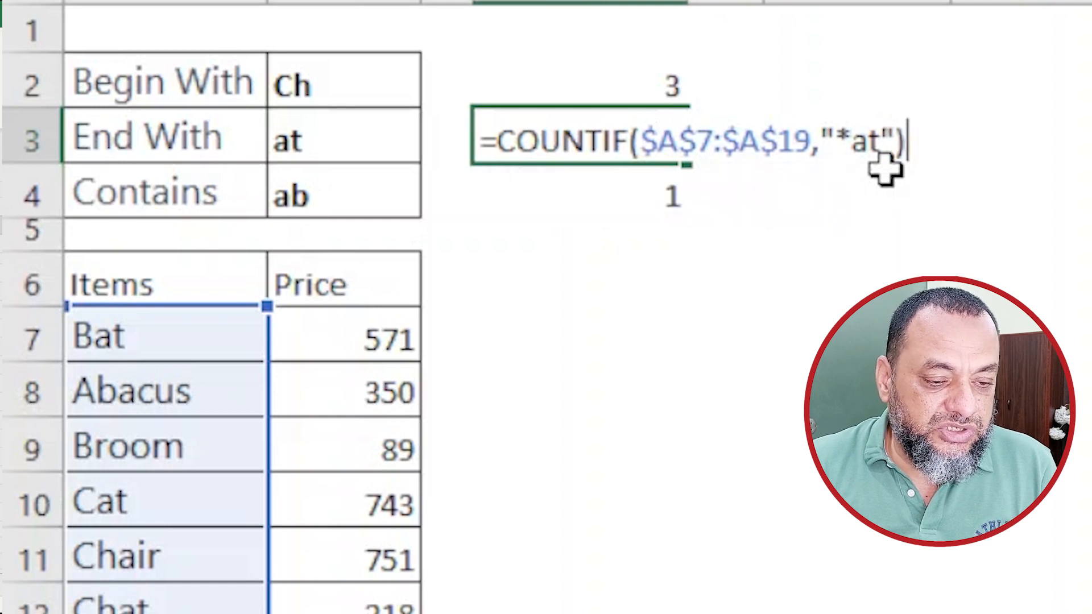
{"action": "key", "text": "Return"}
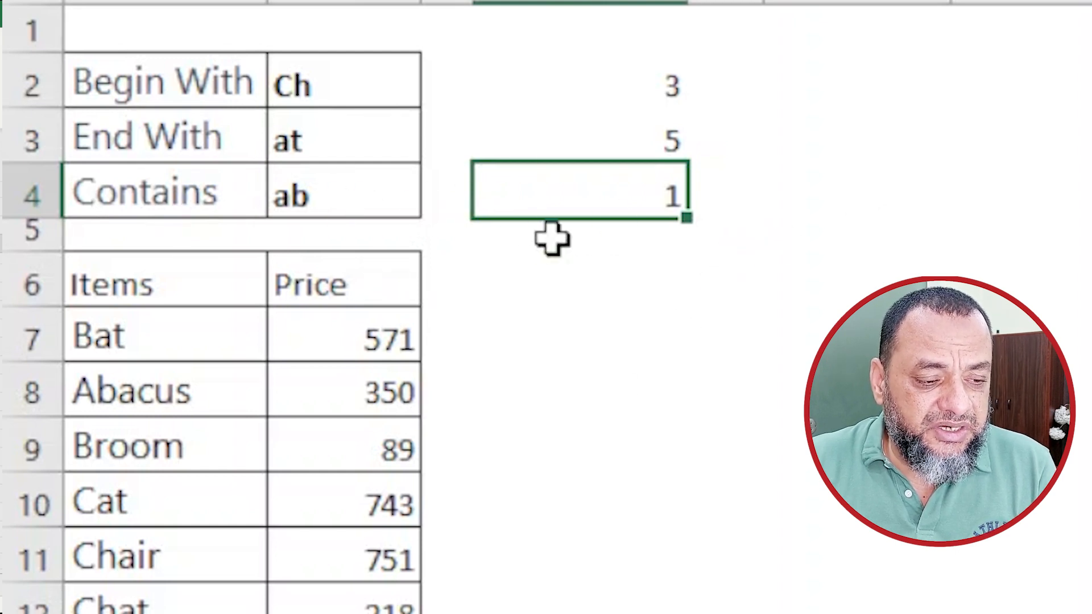
Change the COUNTIF criteria in D4 to "*ab*" to count items containing ab
{"action": "left_click", "coordinate": [342, 200]}
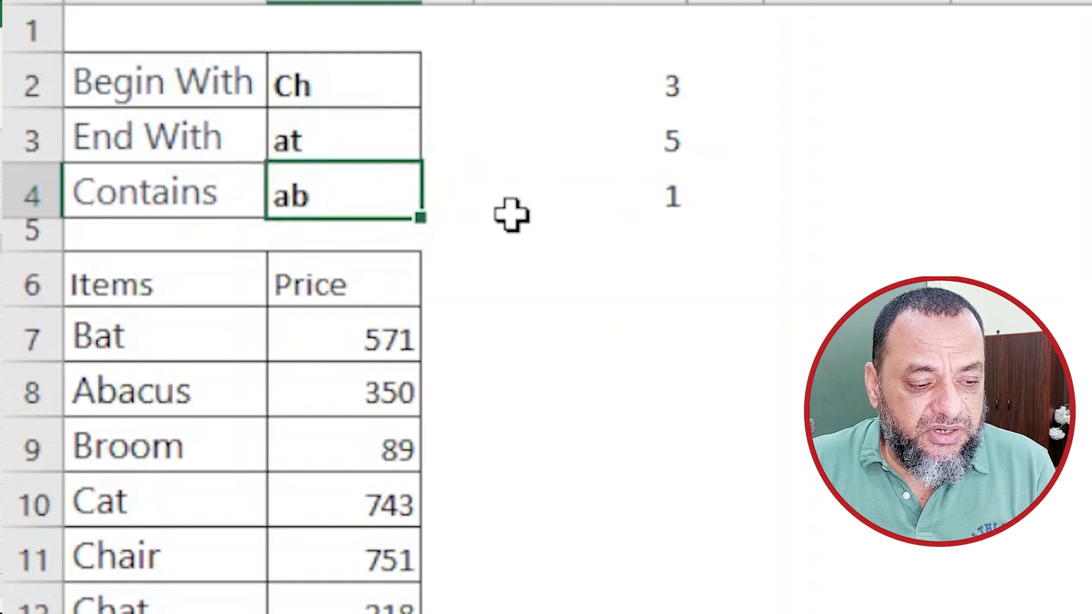
{"action": "left_click", "coordinate": [682, 210]}
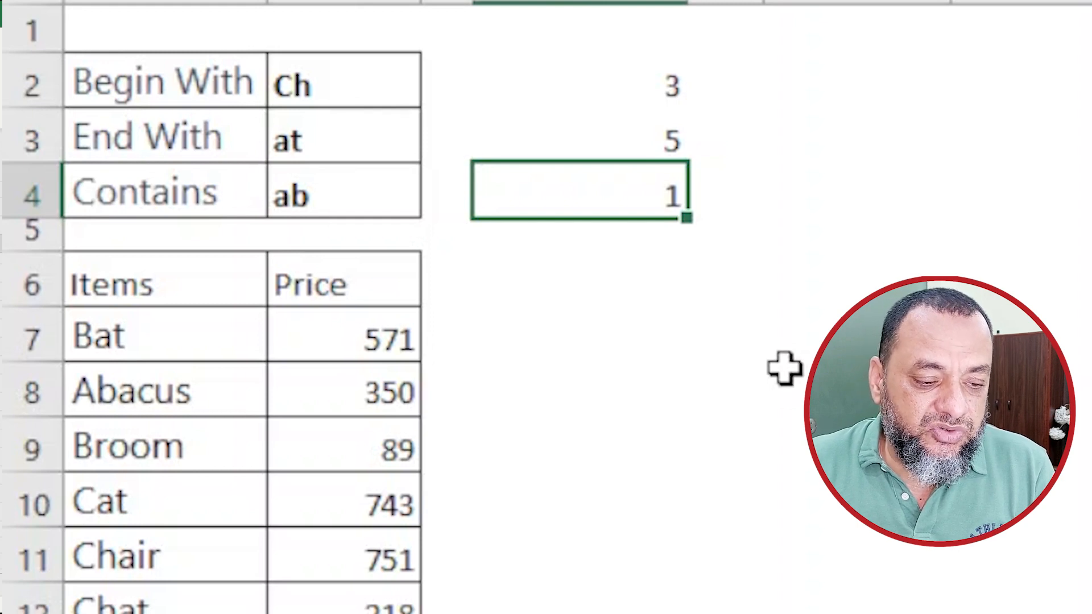
{"action": "key", "text": "F2"}
{"action": "left_click", "coordinate": [844, 195]}
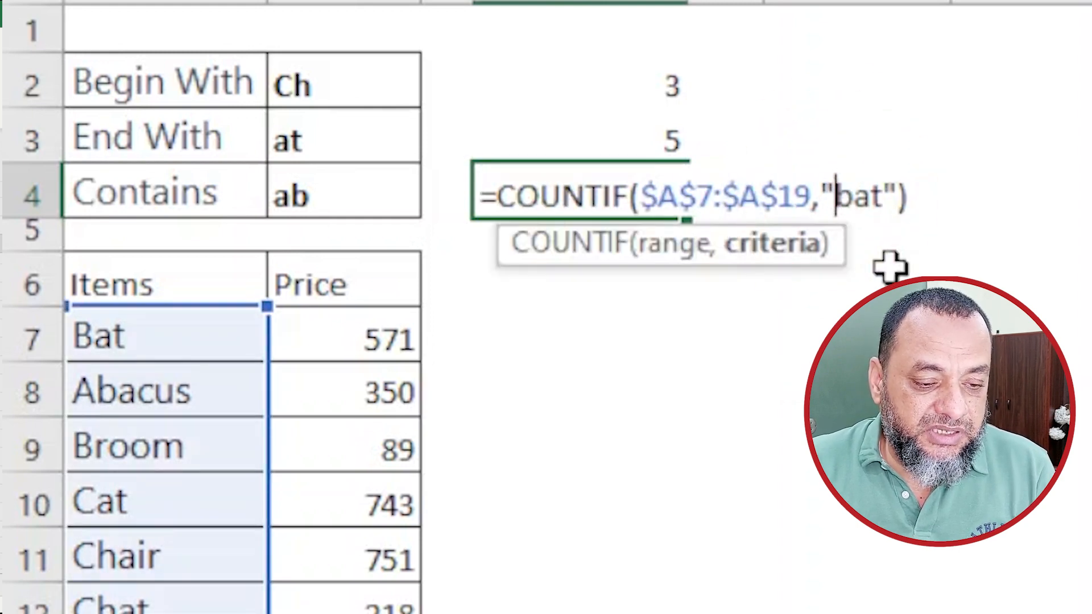
{"action": "type", "text": "*"}
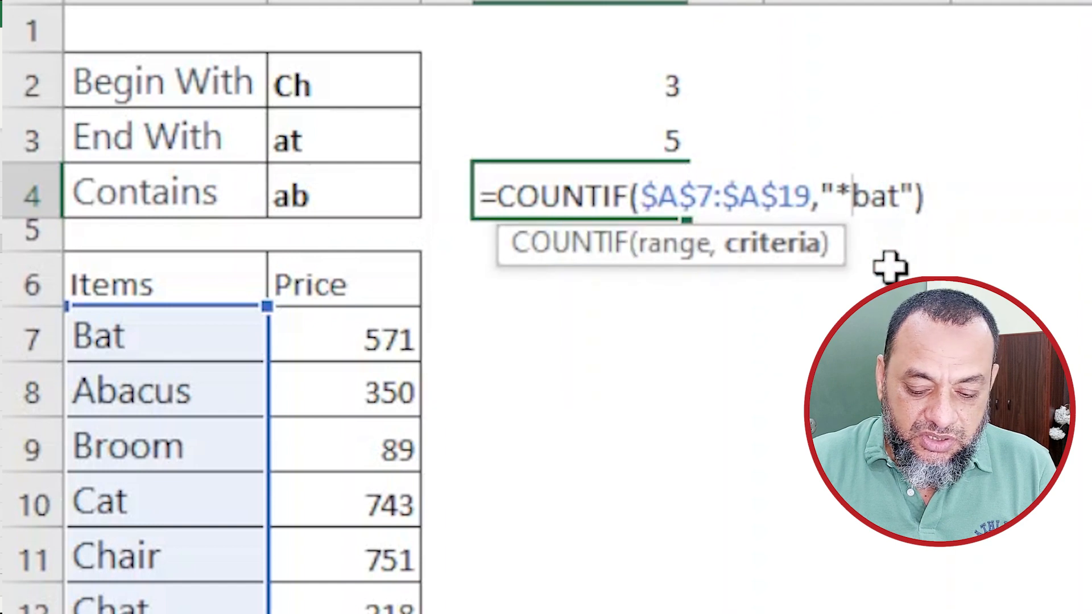
{"action": "key", "text": "Delete"}
{"action": "key", "text": "Delete"}
{"action": "key", "text": "Delete"}
{"action": "type", "text": "ab*"}
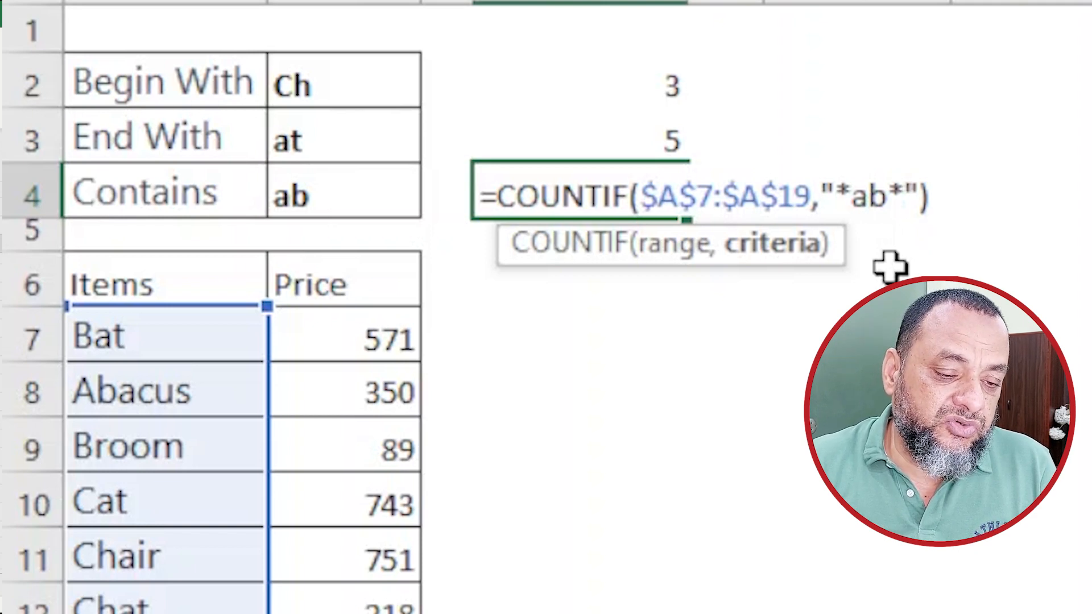
{"action": "key", "text": "Right"}
{"action": "key", "text": "Right"}
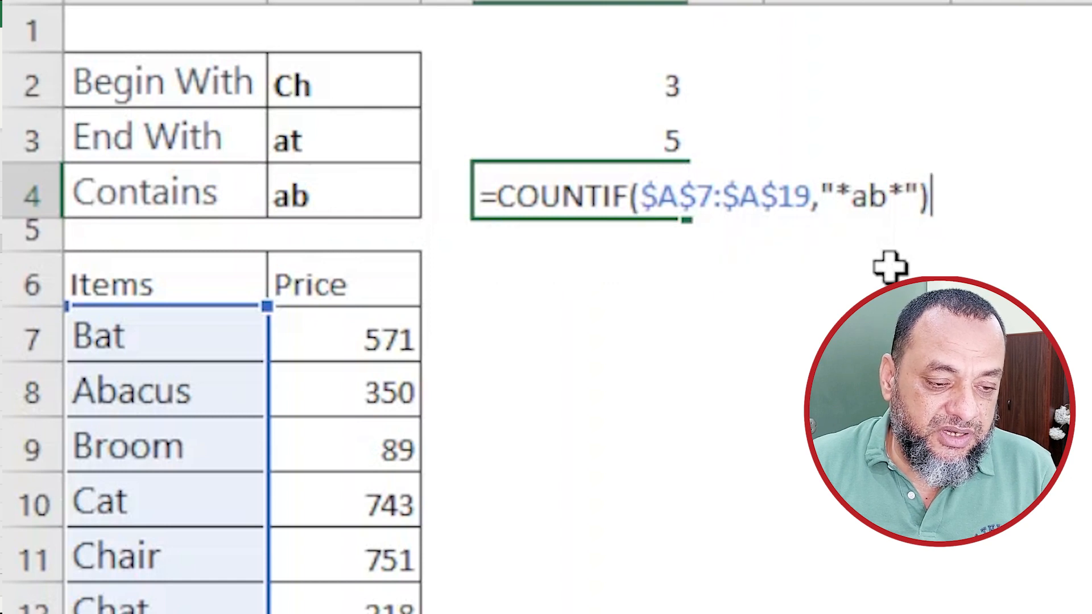
{"action": "key", "text": "Return"}
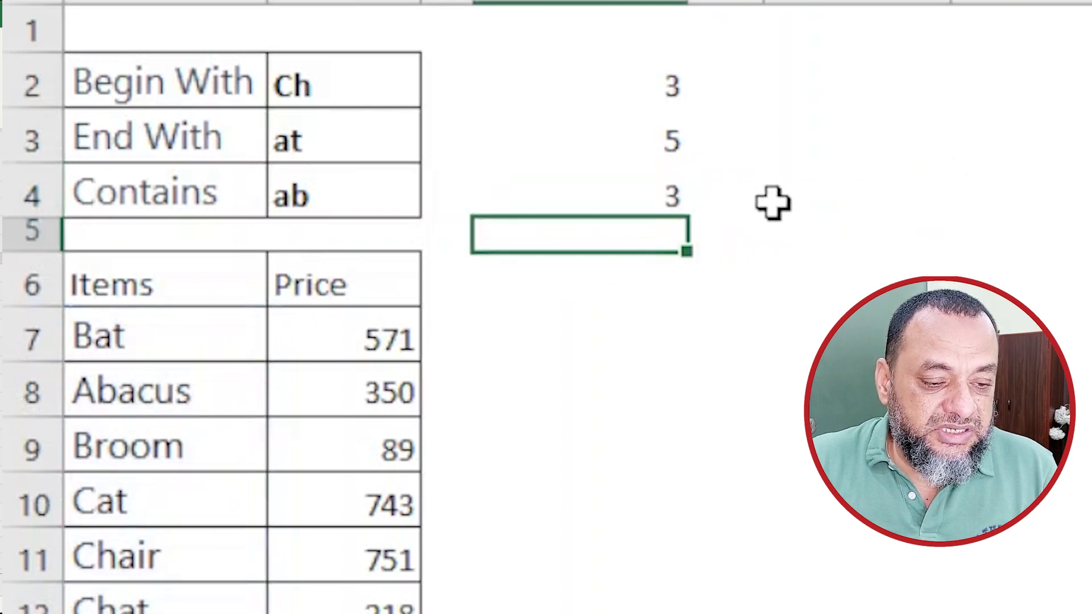
{"action": "left_click", "coordinate": [670, 195]}
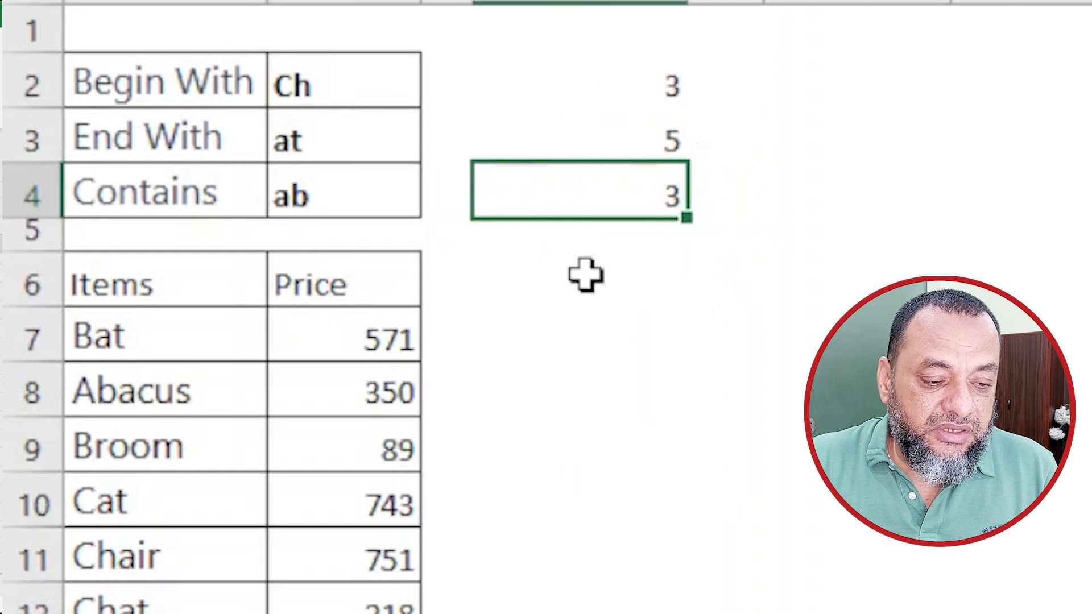
{"action": "left_click", "coordinate": [613, 92]}
{"action": "left_click", "coordinate": [622, 191]}
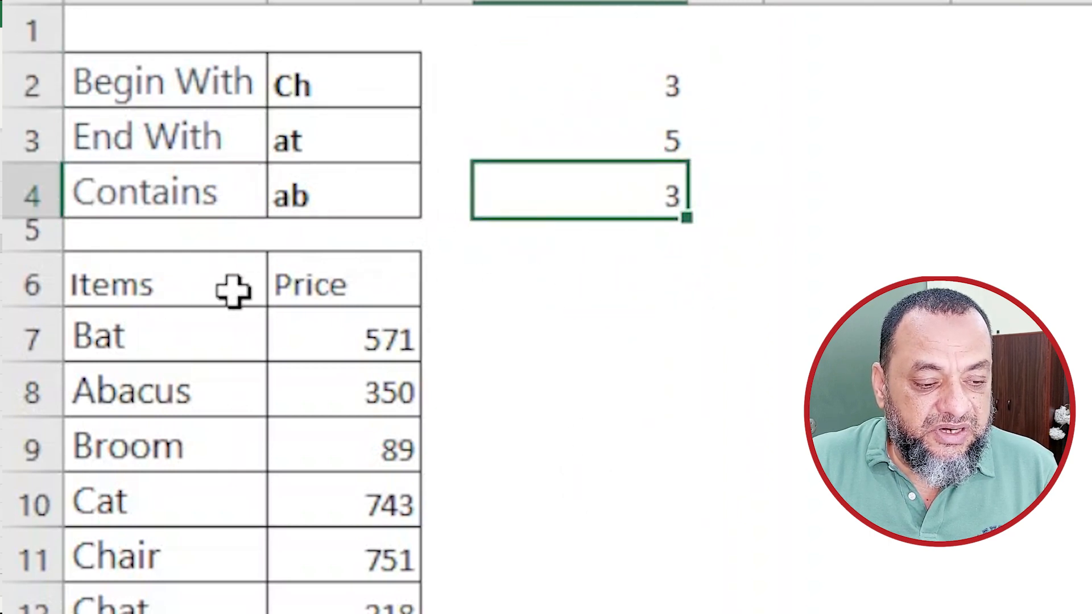
Turn on filtering for the Items and Price headers in A6:B6
{"action": "left_click", "coordinate": [176, 292]}
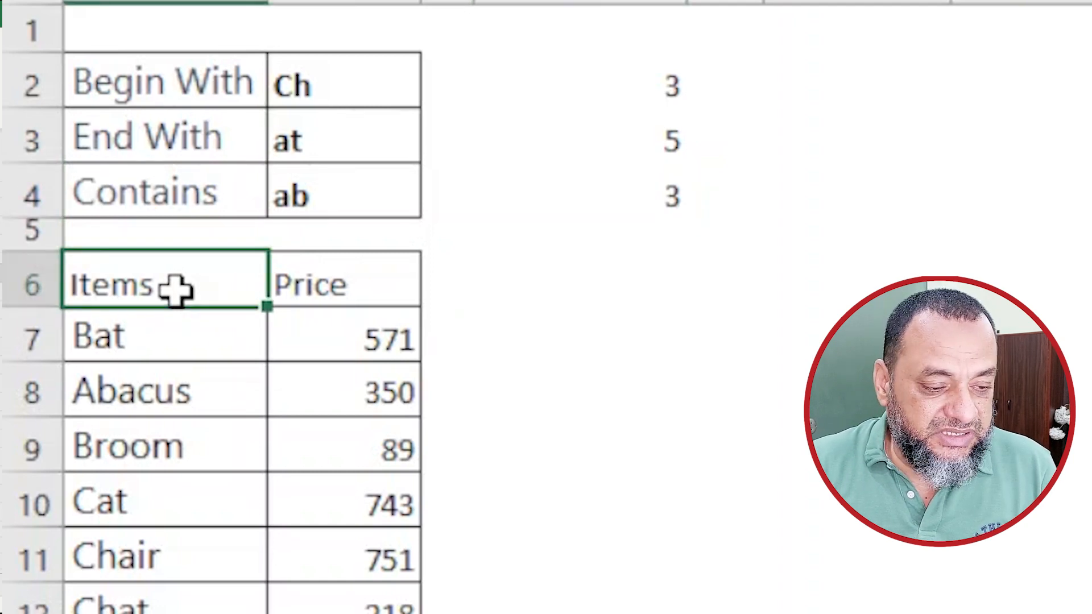
{"action": "key", "text": "shift+Right"}
{"action": "key", "text": "ctrl+shift+l"}
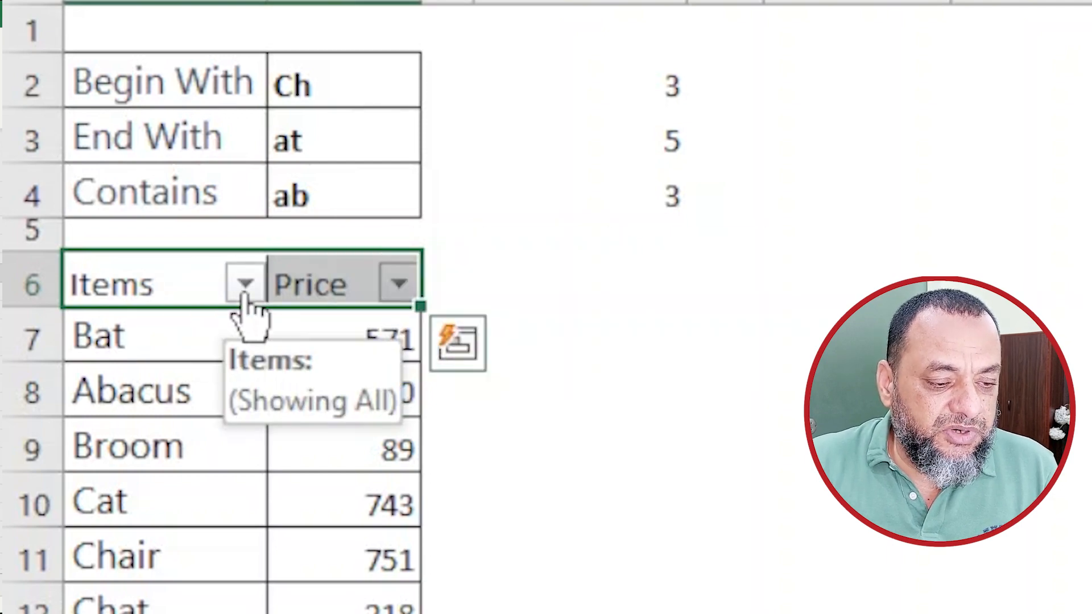
Filter the Items column with a custom filter for values equal to "*ab*"
{"action": "left_click", "coordinate": [245, 284]}
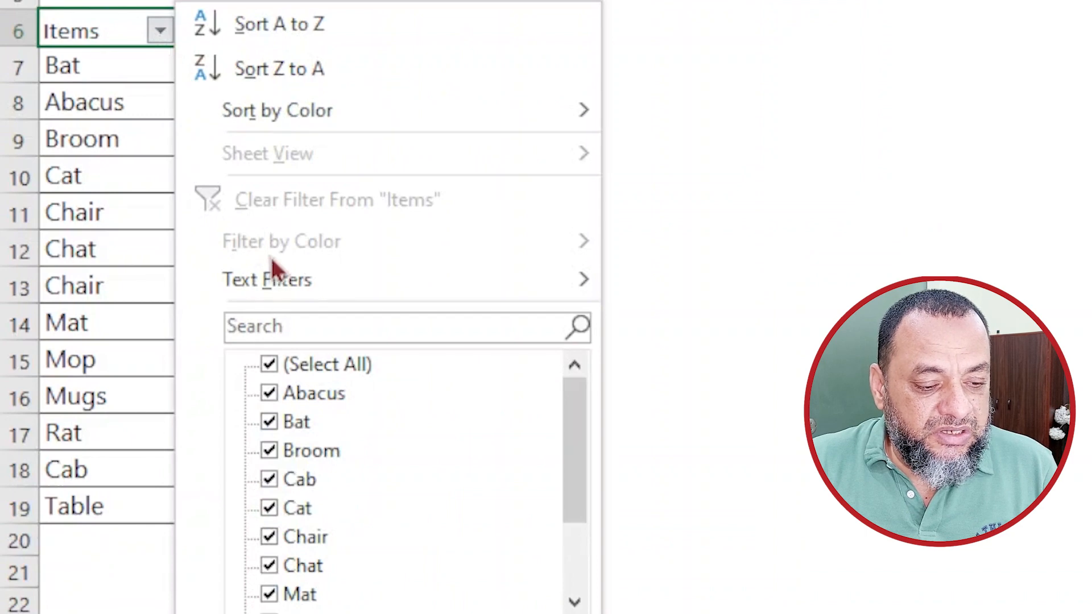
{"action": "mouse_move", "coordinate": [285, 293]}
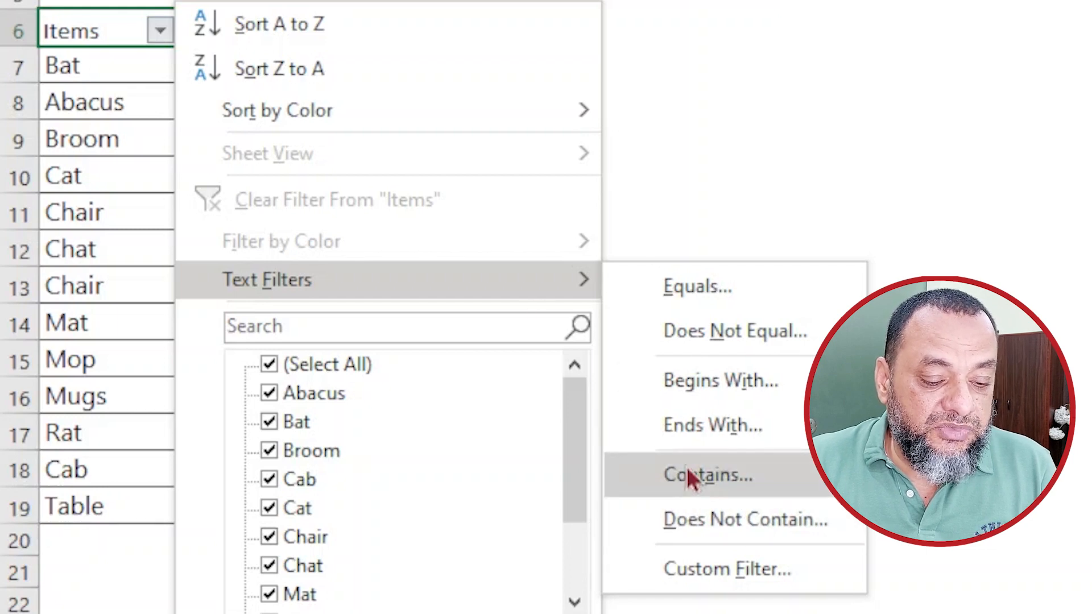
{"action": "left_click", "coordinate": [750, 580]}
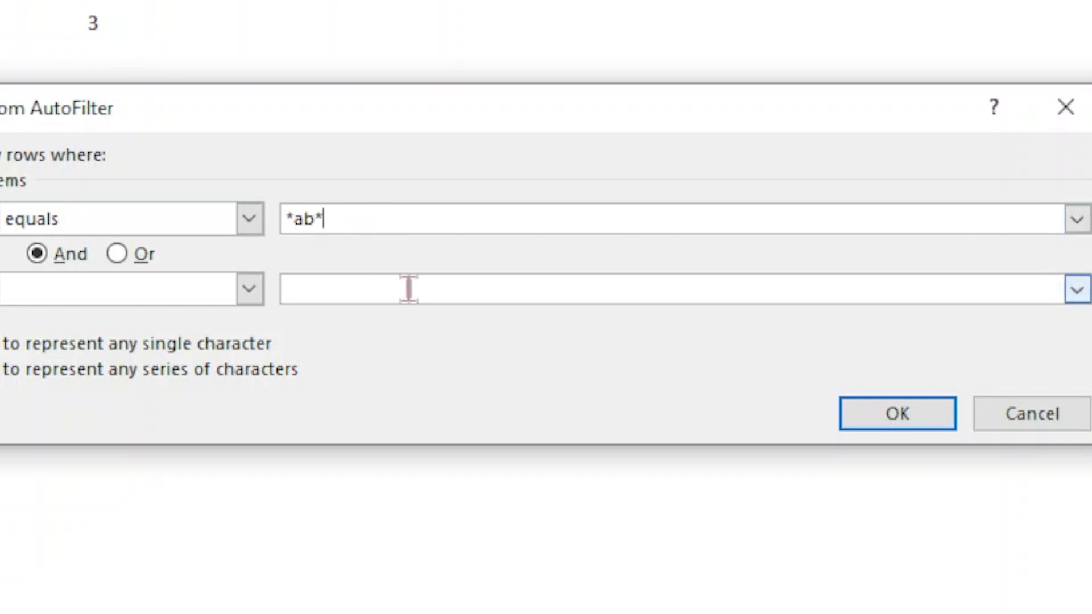
{"action": "left_click", "coordinate": [873, 412]}
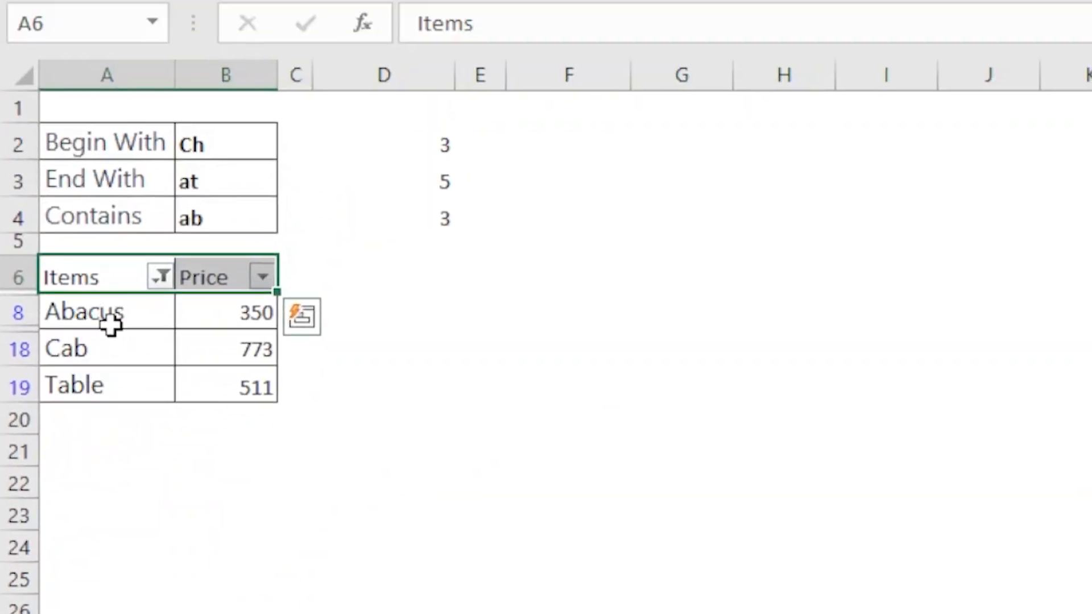
Check the COUNTIF formulas in D4, D3 and D2 against the filtered item list
{"action": "left_click", "coordinate": [426, 219]}
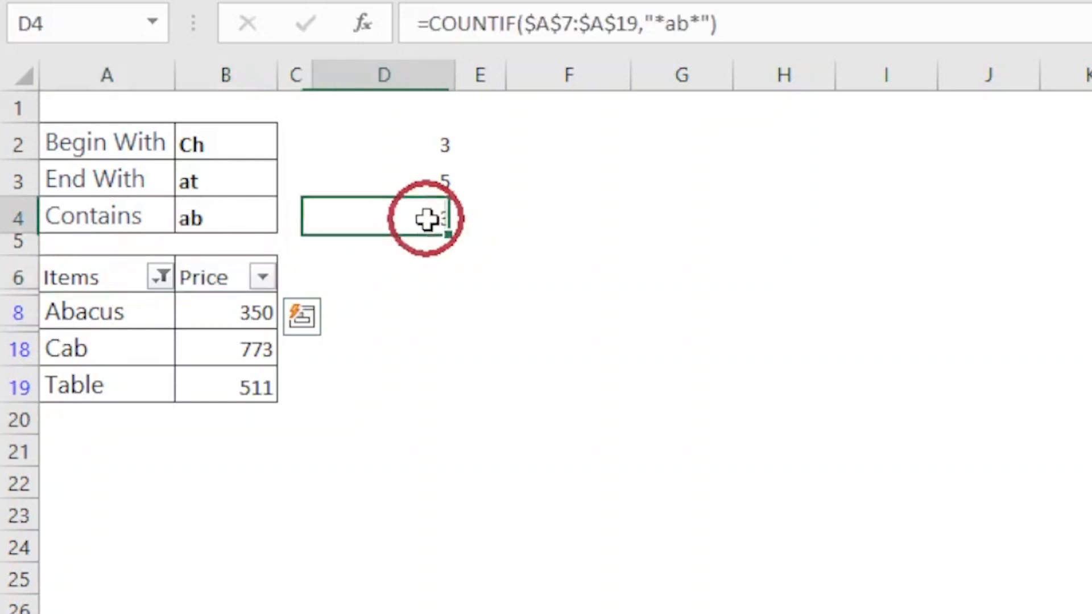
{"action": "left_click", "coordinate": [440, 182]}
{"action": "left_click", "coordinate": [442, 134]}
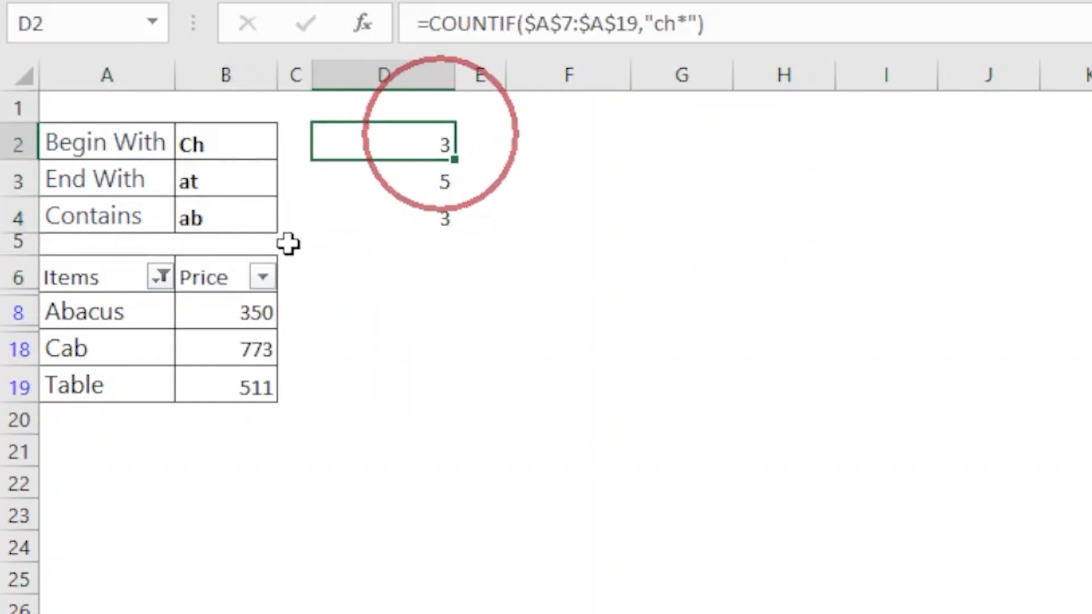
{"action": "left_click", "coordinate": [102, 309]}
{"action": "left_click", "coordinate": [103, 272]}
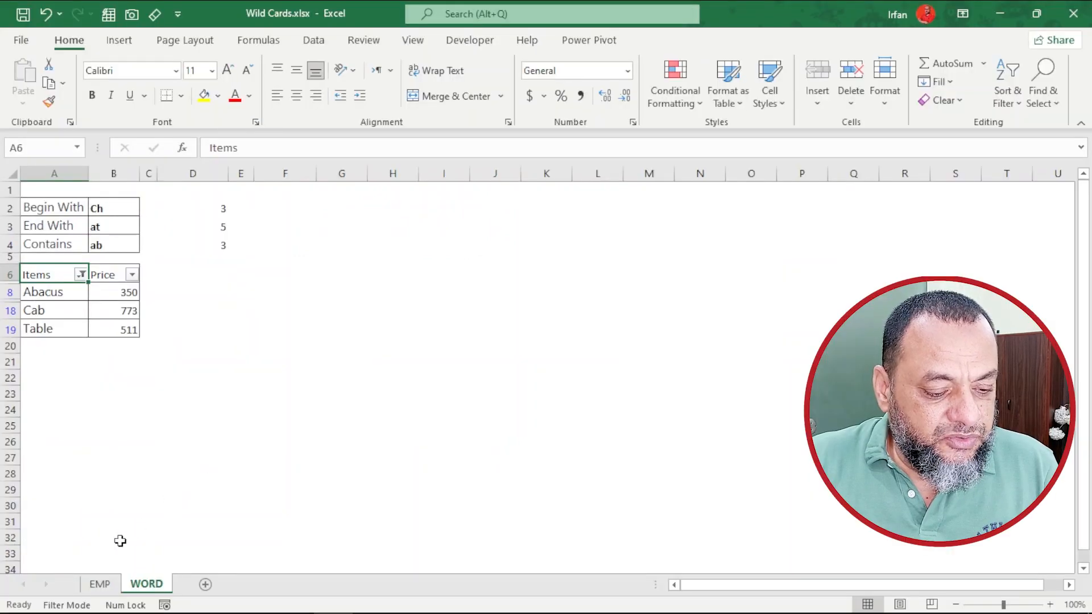
On the EMP sheet, copy the full names in B2:B11 into the bordered cells starting at I2
{"action": "left_click", "coordinate": [100, 584]}
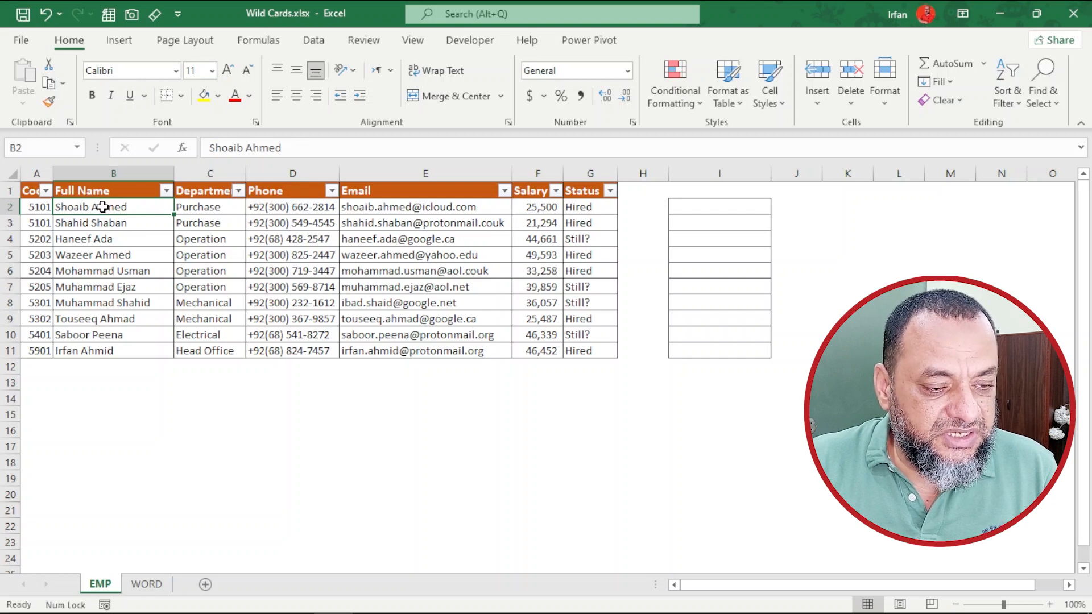
{"action": "left_click_drag", "start_coordinate": [103, 207], "coordinate": [99, 344]}
{"action": "key", "text": "ctrl+c"}
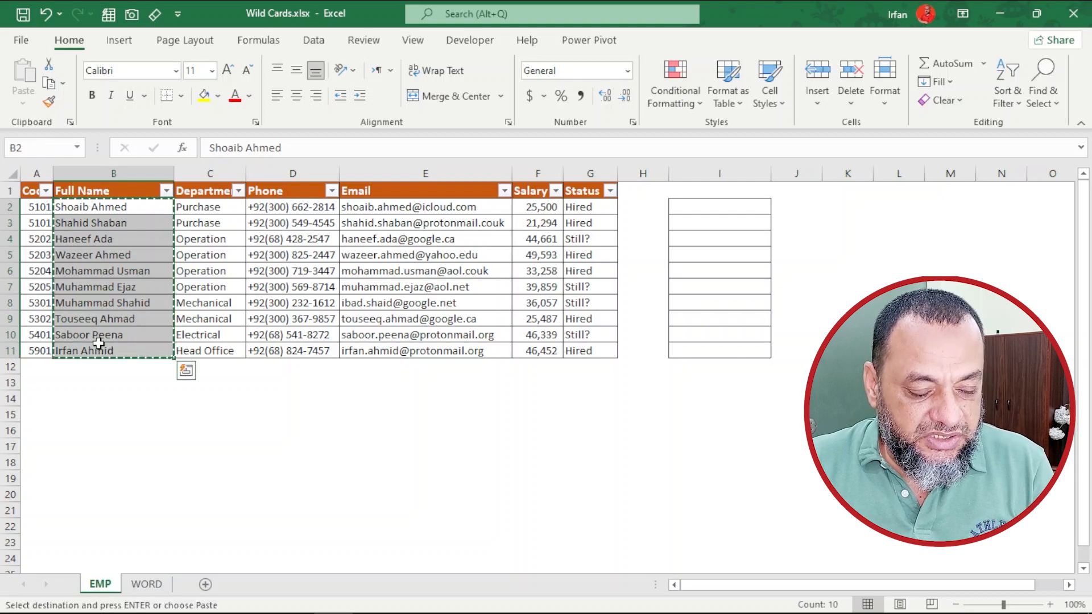
{"action": "left_click", "coordinate": [700, 208]}
{"action": "key", "text": "ctrl+v"}
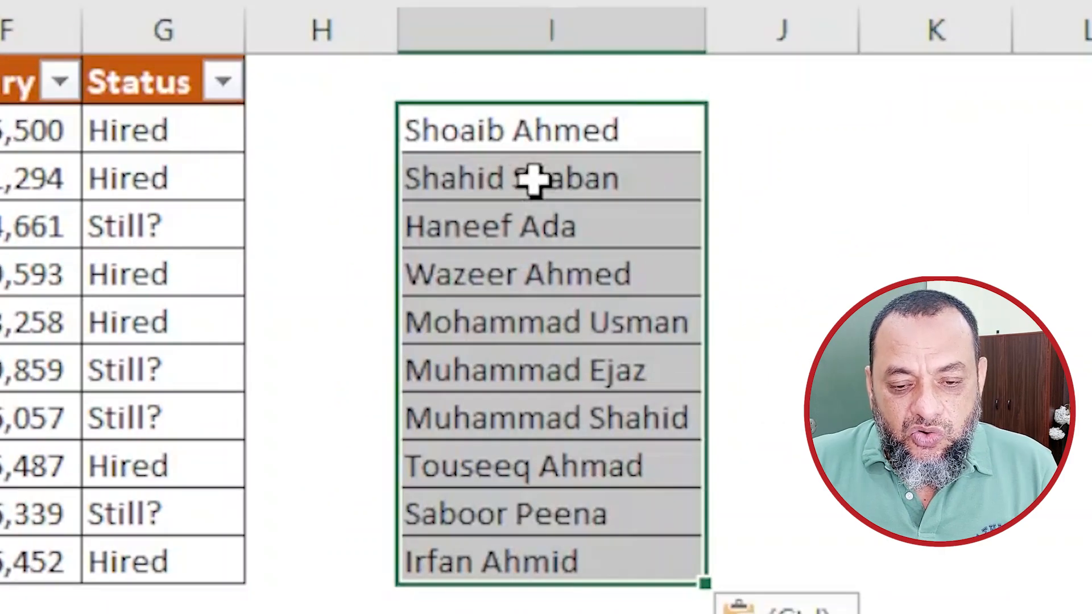
Examine the first copied name in I2, highlighting the surname that follows the space
{"action": "left_click", "coordinate": [714, 223]}
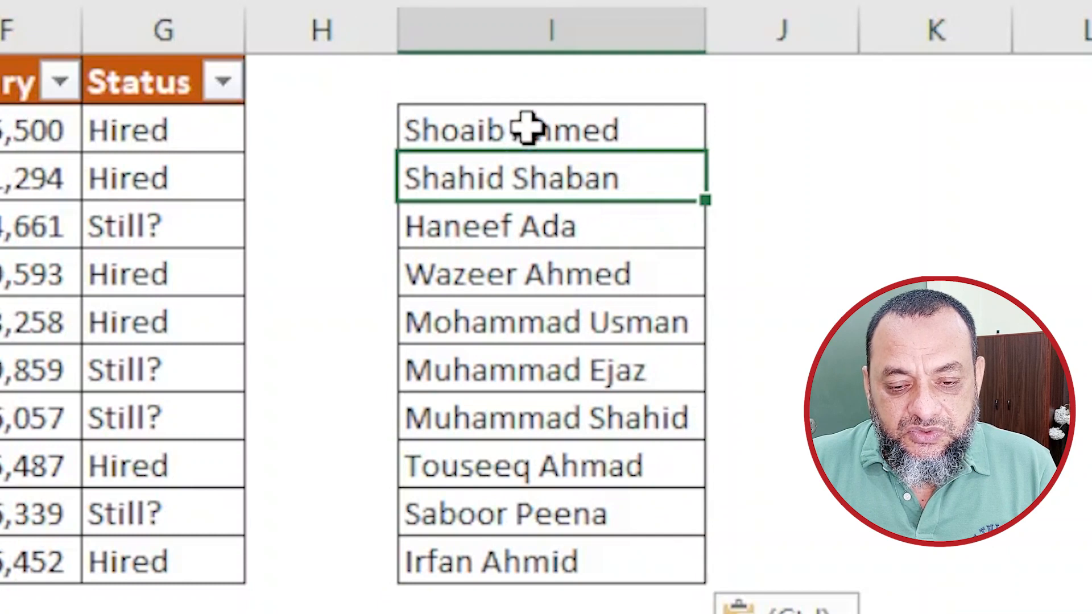
{"action": "left_click", "coordinate": [526, 127]}
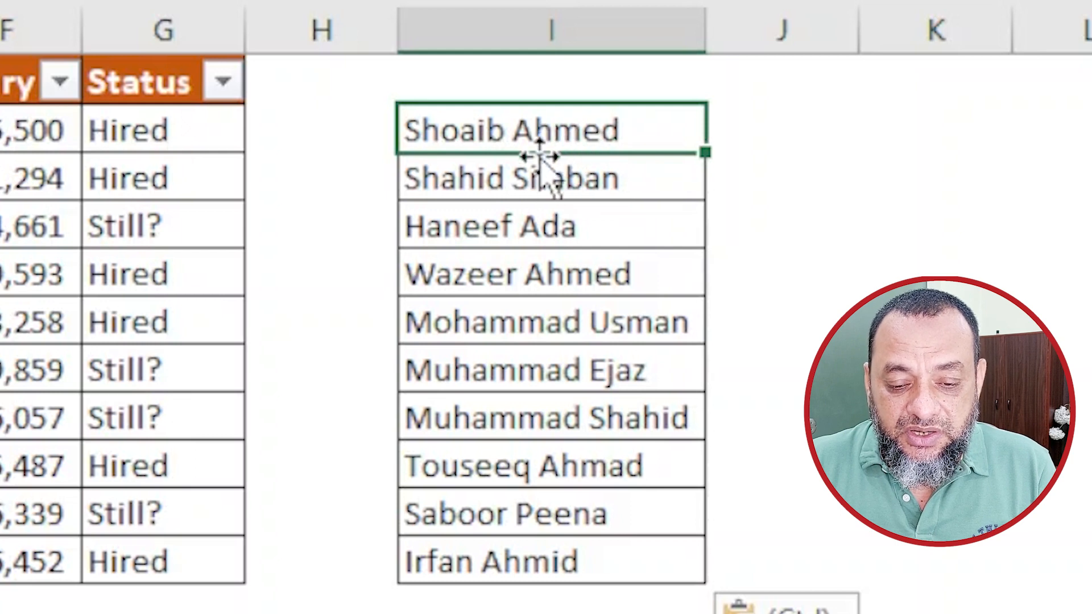
{"action": "left_click", "coordinate": [534, 132]}
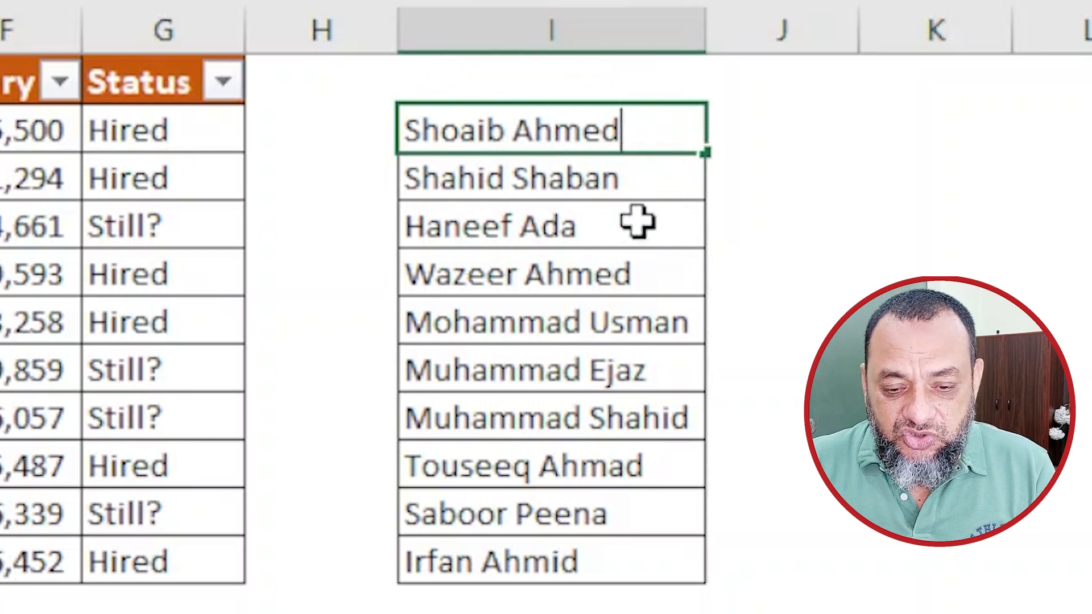
{"action": "left_click", "coordinate": [522, 132]}
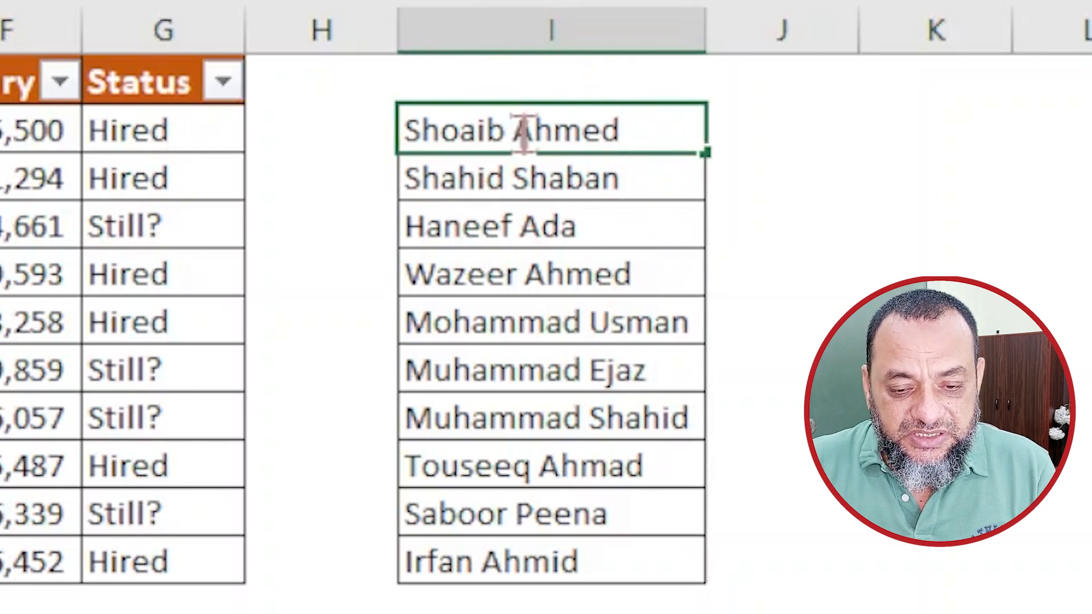
{"action": "left_click_drag", "start_coordinate": [522, 132], "coordinate": [638, 129]}
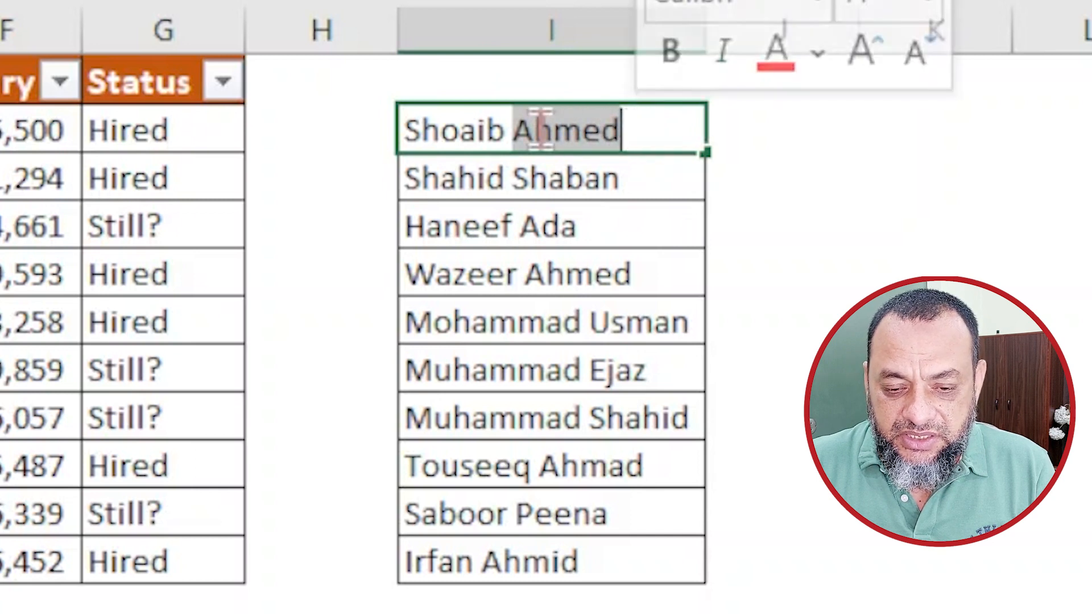
{"action": "left_click", "coordinate": [512, 128]}
{"action": "left_click_drag", "start_coordinate": [512, 129], "coordinate": [619, 126]}
{"action": "left_click", "coordinate": [525, 176]}
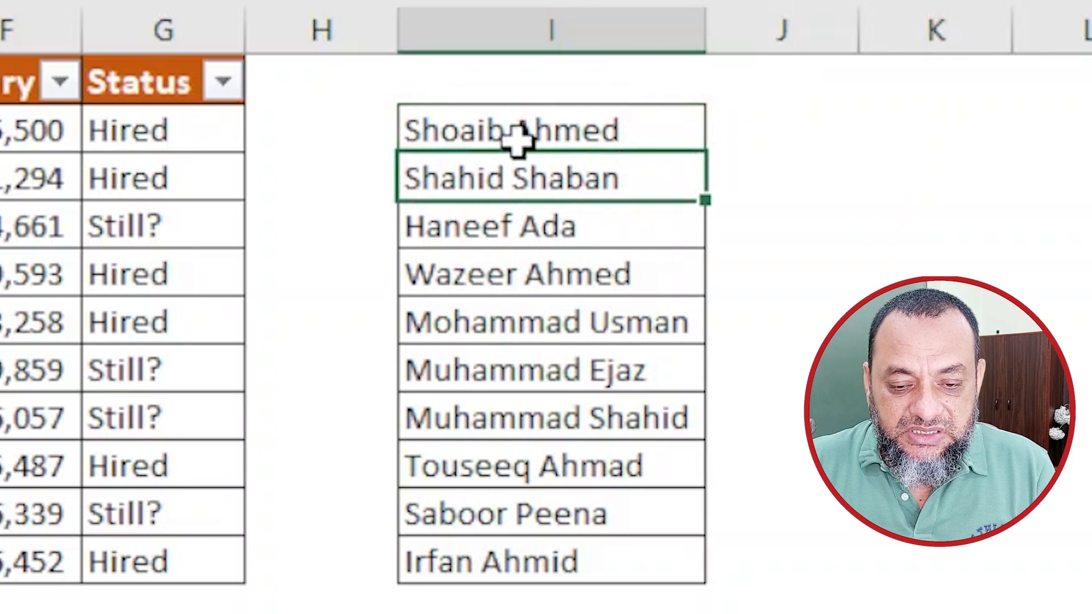
Strip the surnames from I2:I11 by replacing all occurrences of " *" (space and asterisk) with nothing
{"action": "left_click_drag", "start_coordinate": [517, 142], "coordinate": [546, 562]}
{"action": "key", "text": "ctrl+h"}
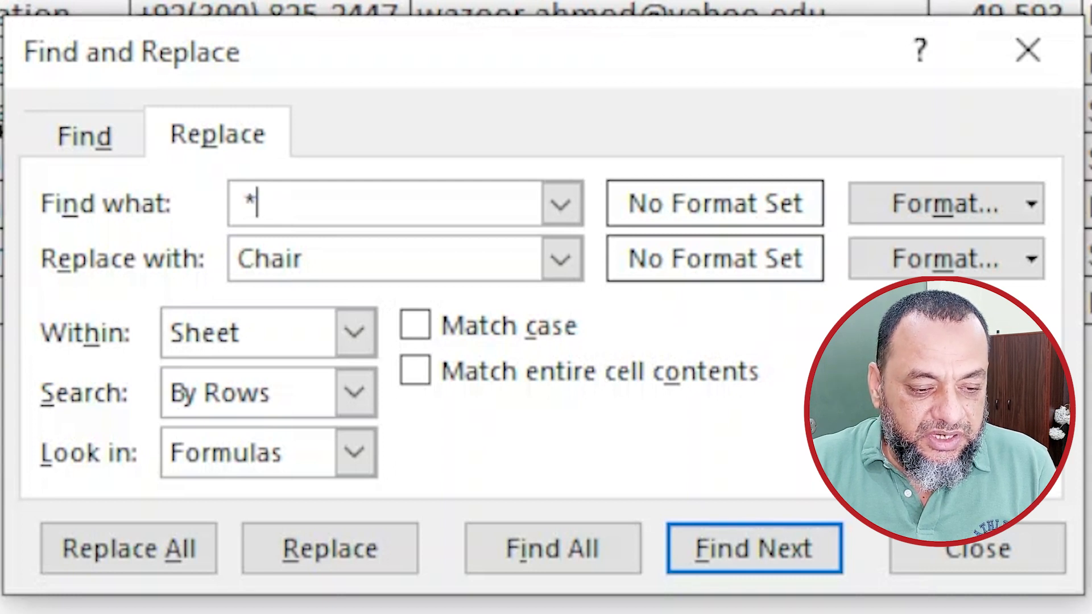
{"action": "left_click", "coordinate": [300, 259]}
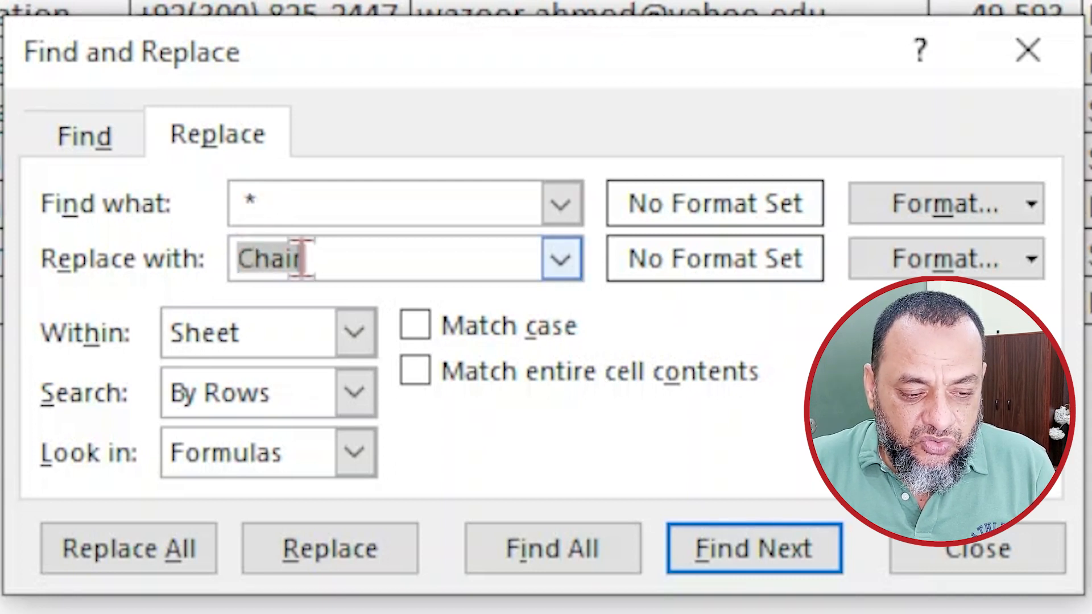
{"action": "key", "text": "BackSpace"}
{"action": "key", "text": "BackSpace"}
{"action": "key", "text": "BackSpace"}
{"action": "key", "text": "BackSpace"}
{"action": "key", "text": "BackSpace"}
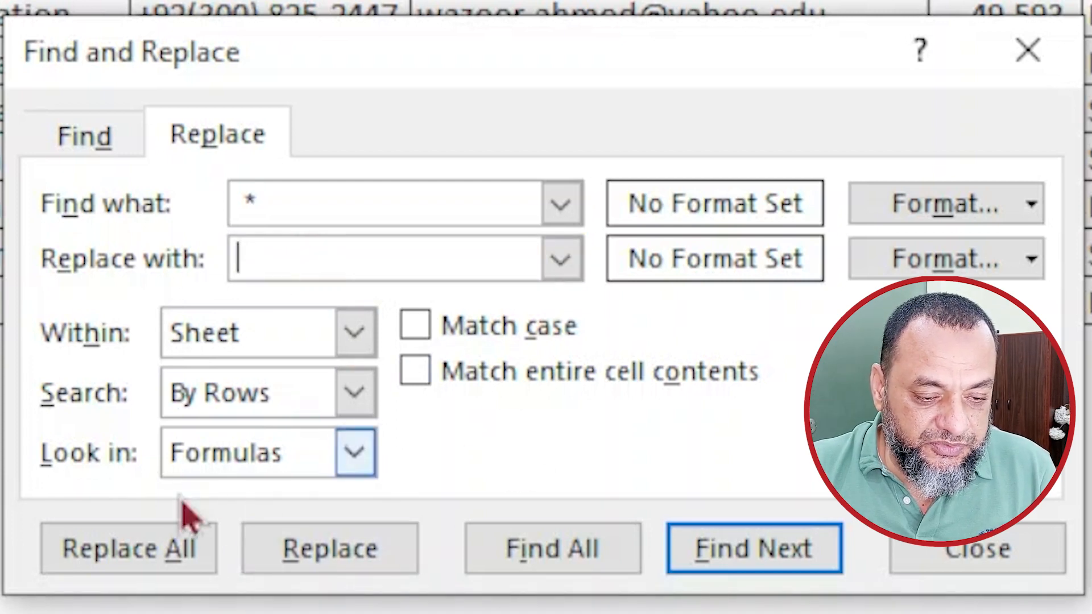
{"action": "left_click", "coordinate": [138, 555]}
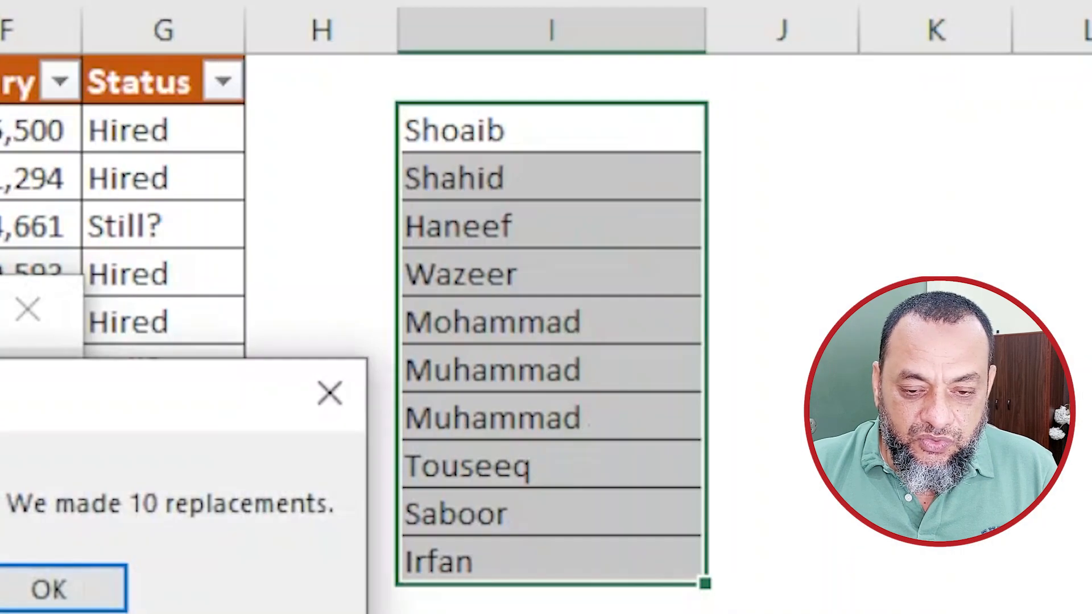
{"action": "left_click", "coordinate": [23, 591]}
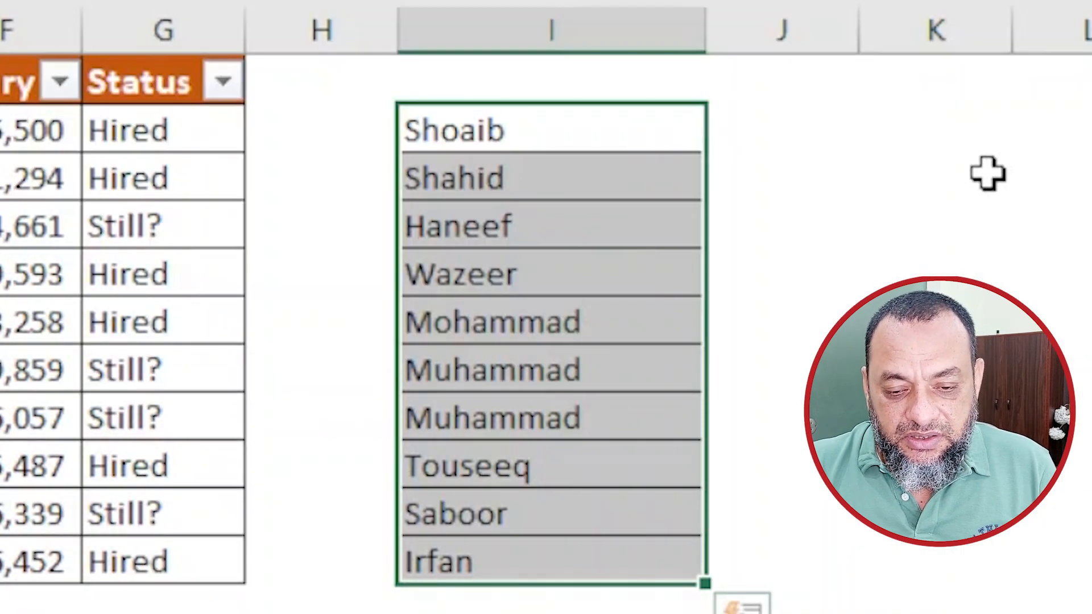
Start a VLOOKUP formula in J2 with I2&"*" as the lookup value
{"action": "left_click", "coordinate": [786, 137]}
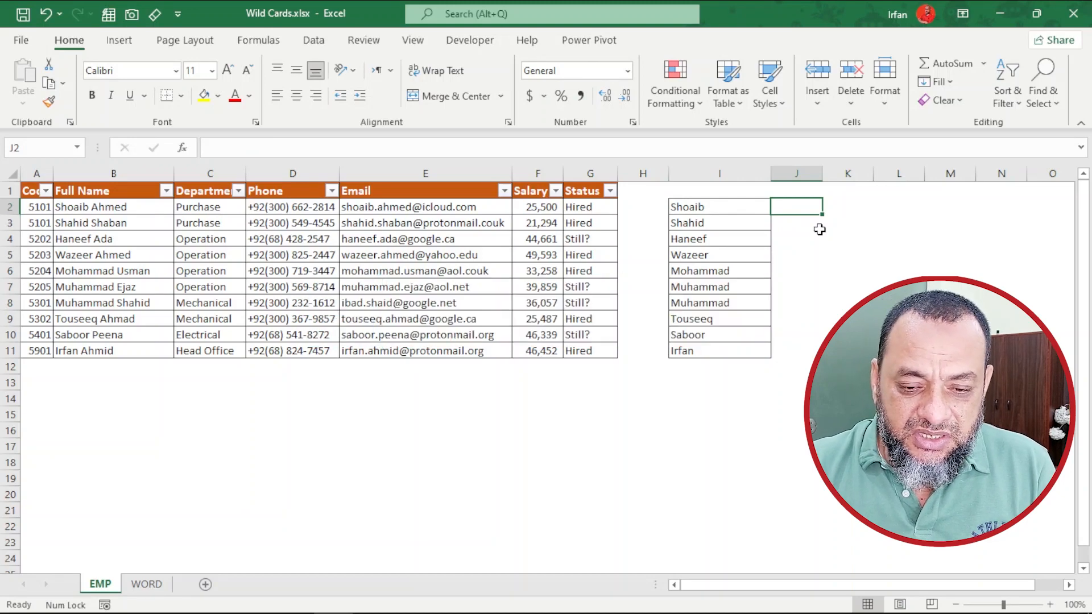
{"action": "left_click_drag", "start_coordinate": [688, 210], "coordinate": [704, 353]}
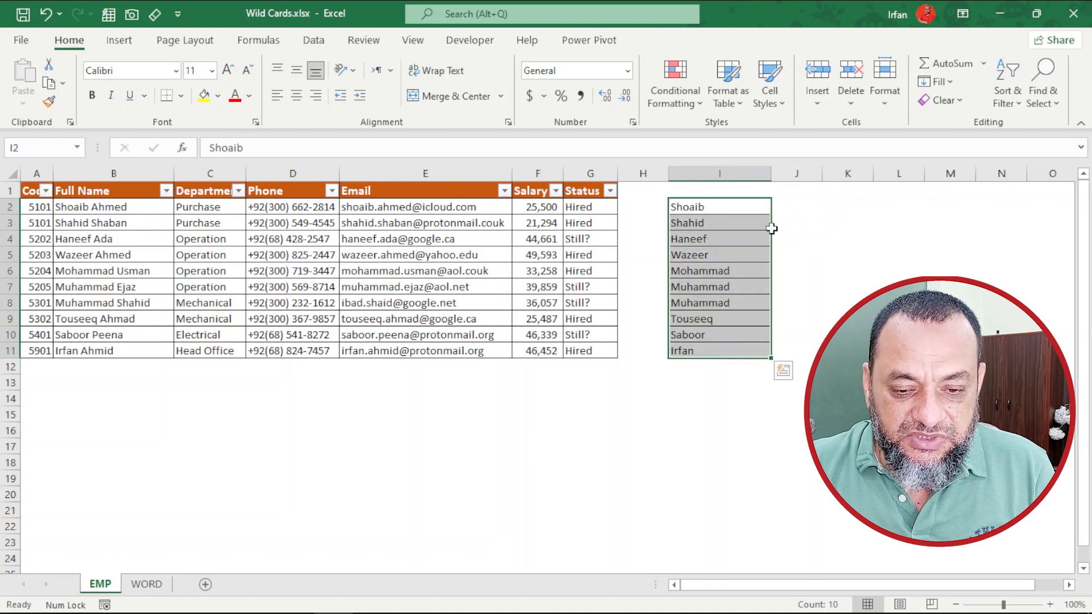
{"action": "left_click", "coordinate": [808, 207]}
{"action": "type", "text": "=vlo"}
{"action": "key", "text": "Tab"}
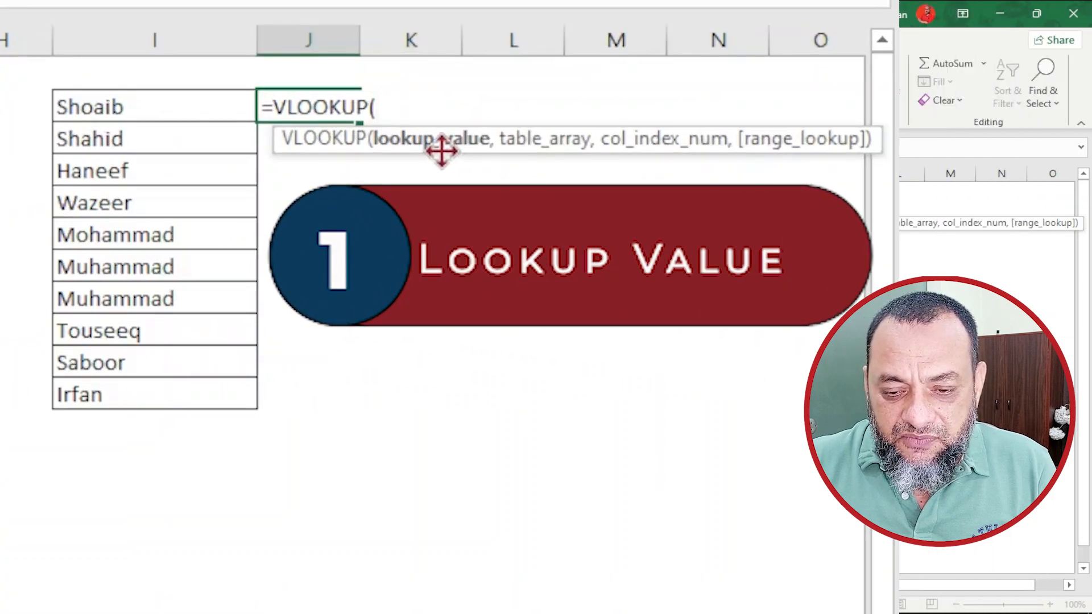
{"action": "left_click", "coordinate": [105, 107]}
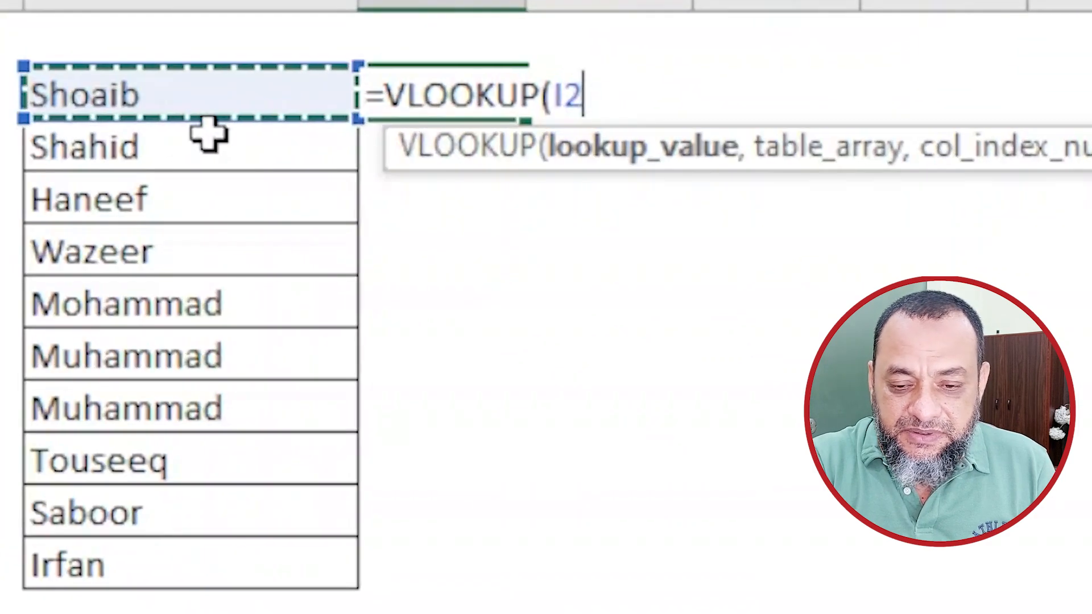
{"action": "type", "text": "&"}
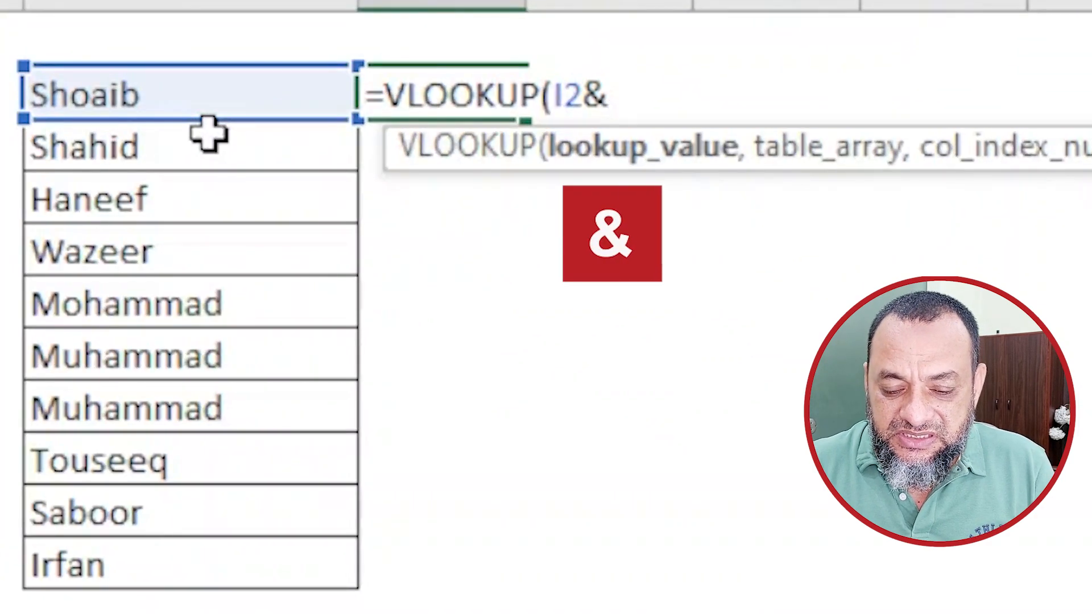
{"action": "type", "text": "\""}
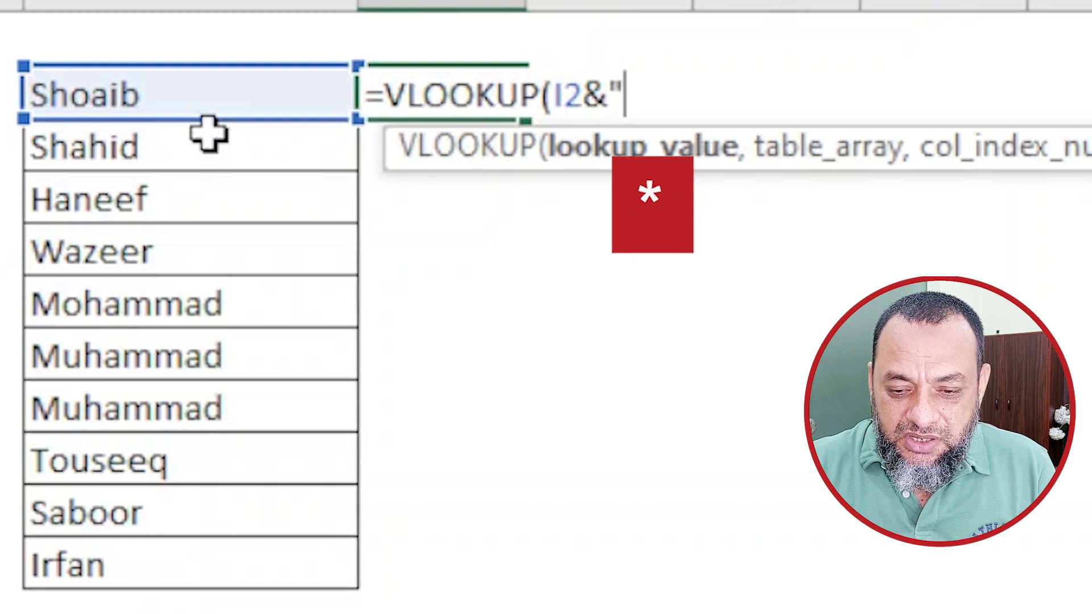
{"action": "type", "text": "*"}
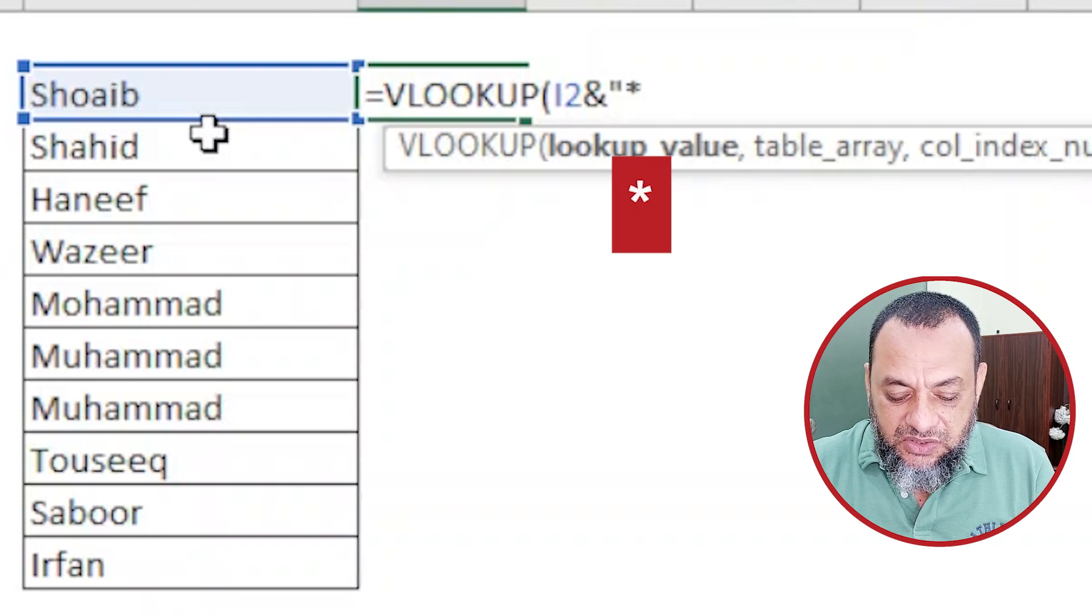
{"action": "type", "text": "\""}
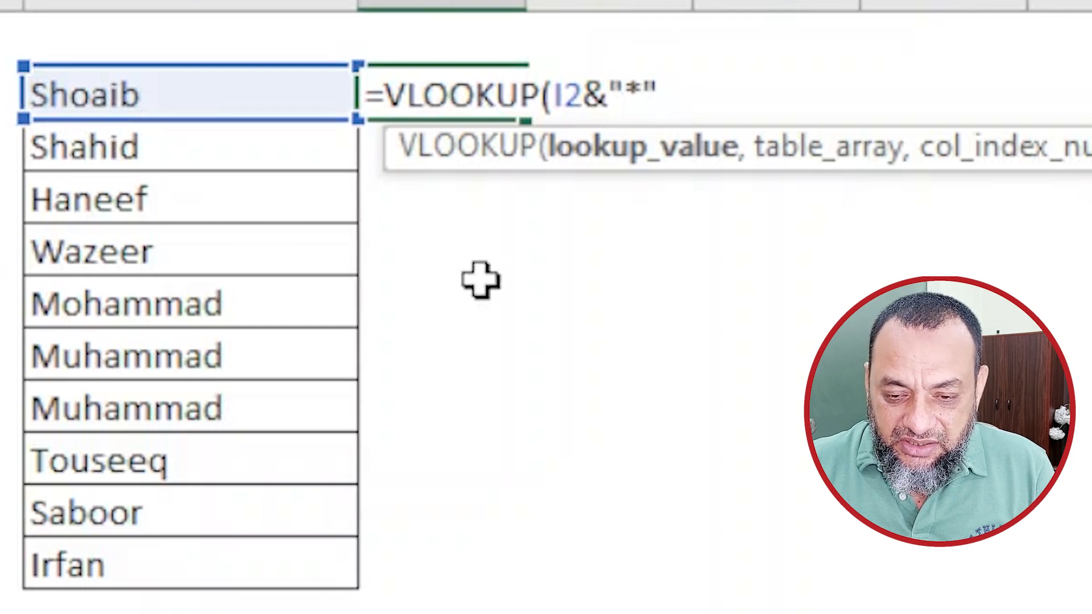
{"action": "type", "text": ","}
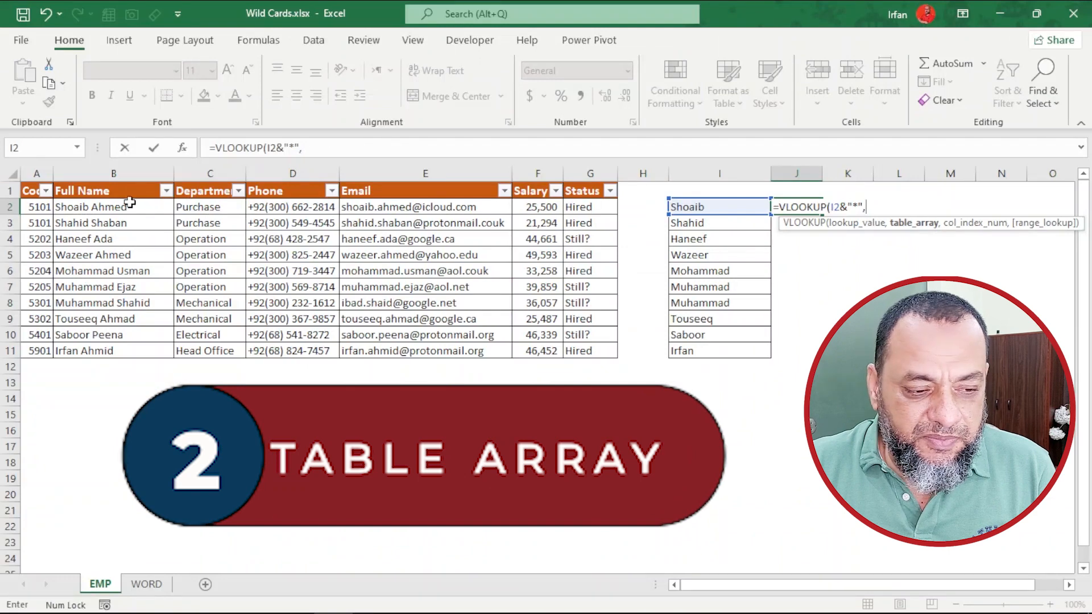
Complete the J2 VLOOKUP with table $B$2:$C$11, column 2 and match type 0, and fill it down to J11
{"action": "left_click_drag", "start_coordinate": [85, 210], "coordinate": [192, 346]}
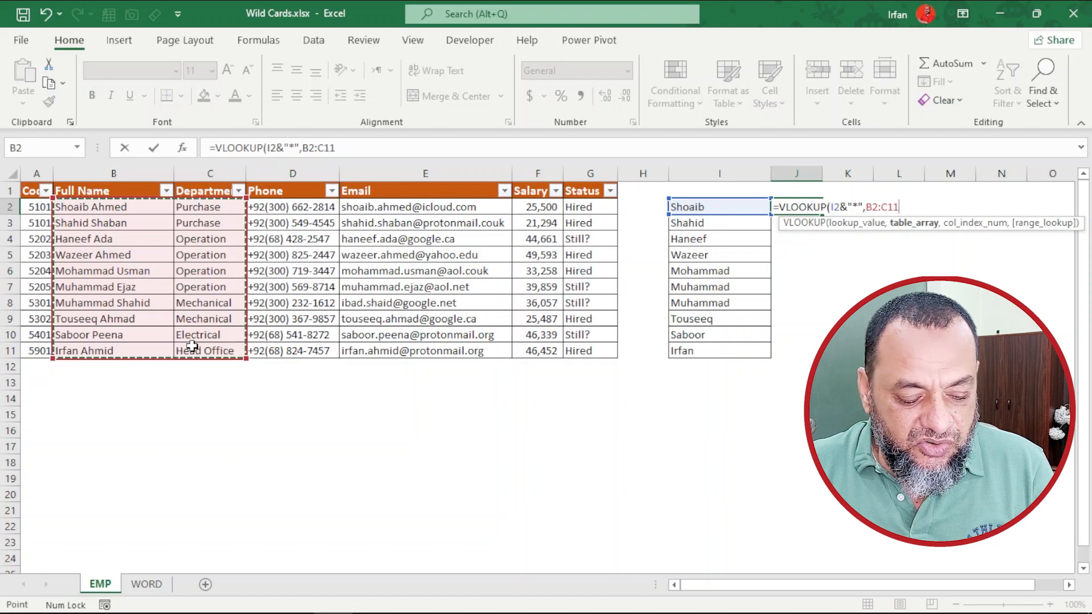
{"action": "key", "text": "F4"}
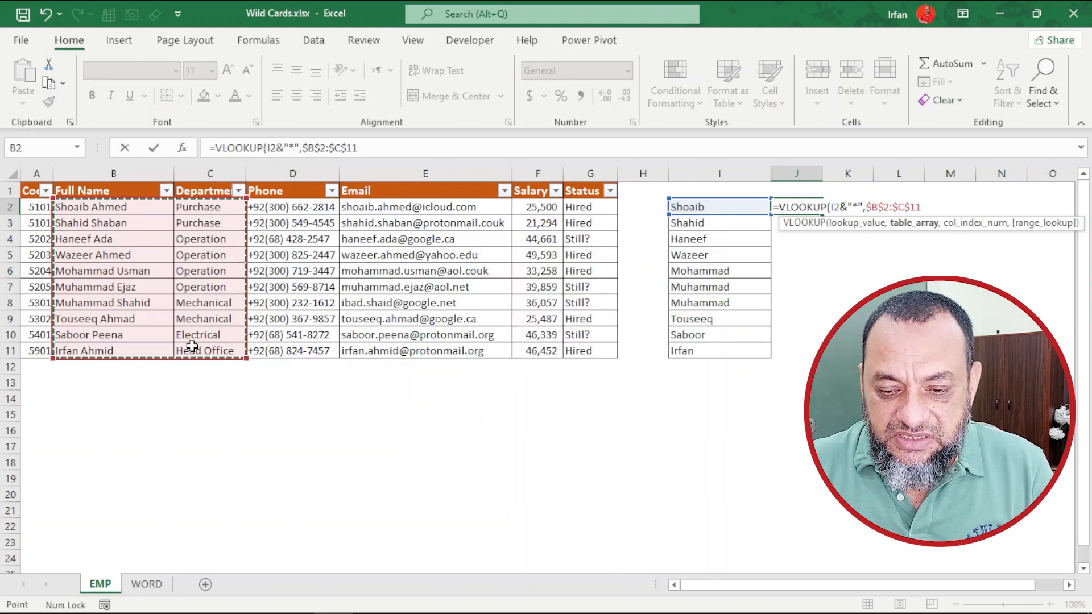
{"action": "type", "text": ","}
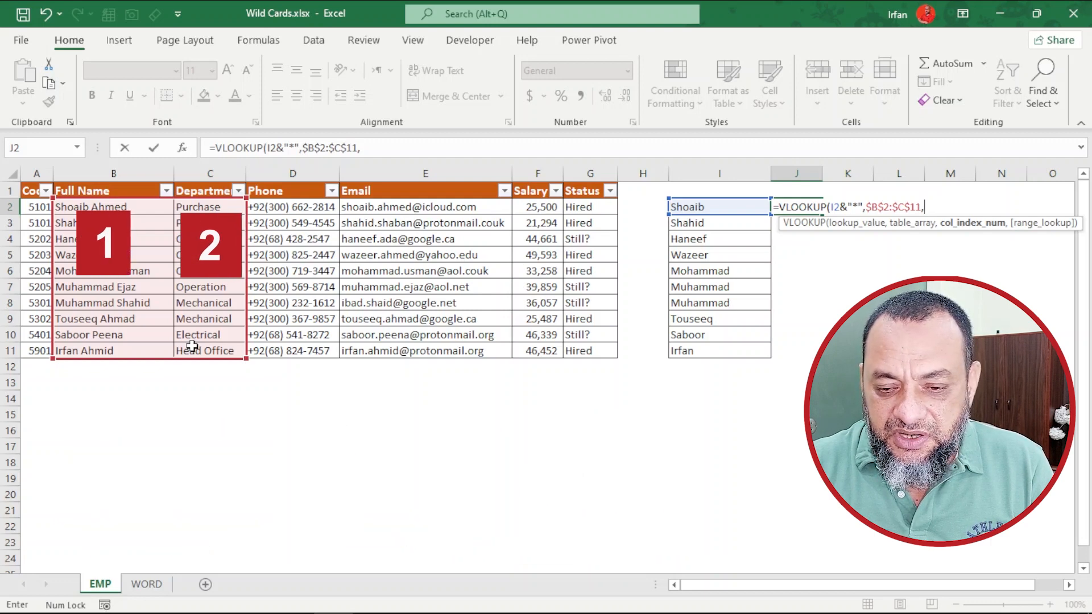
{"action": "type", "text": "2"}
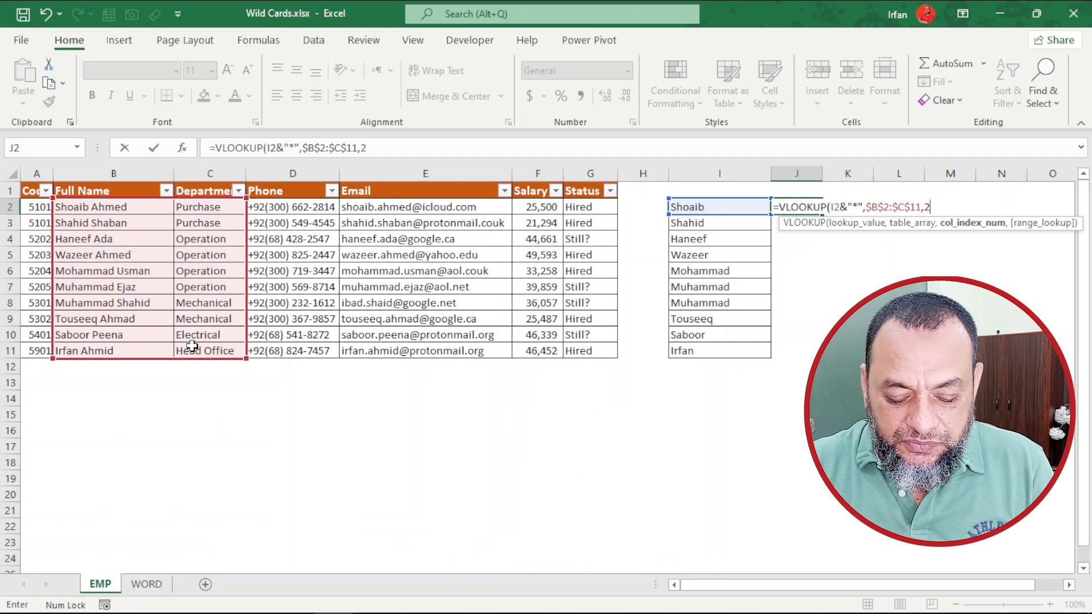
{"action": "type", "text": ","}
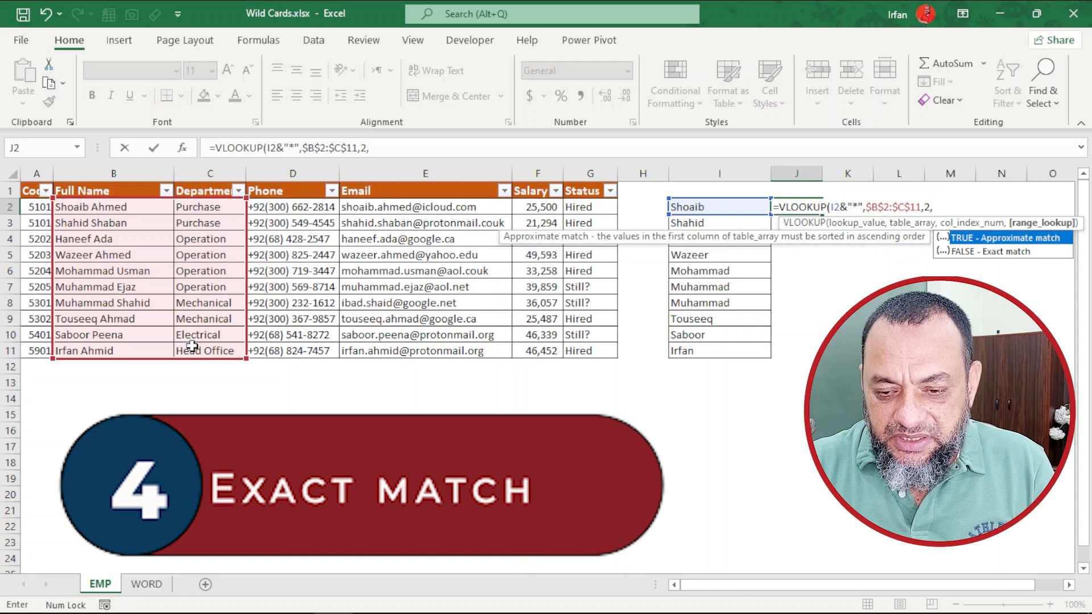
{"action": "type", "text": "0"}
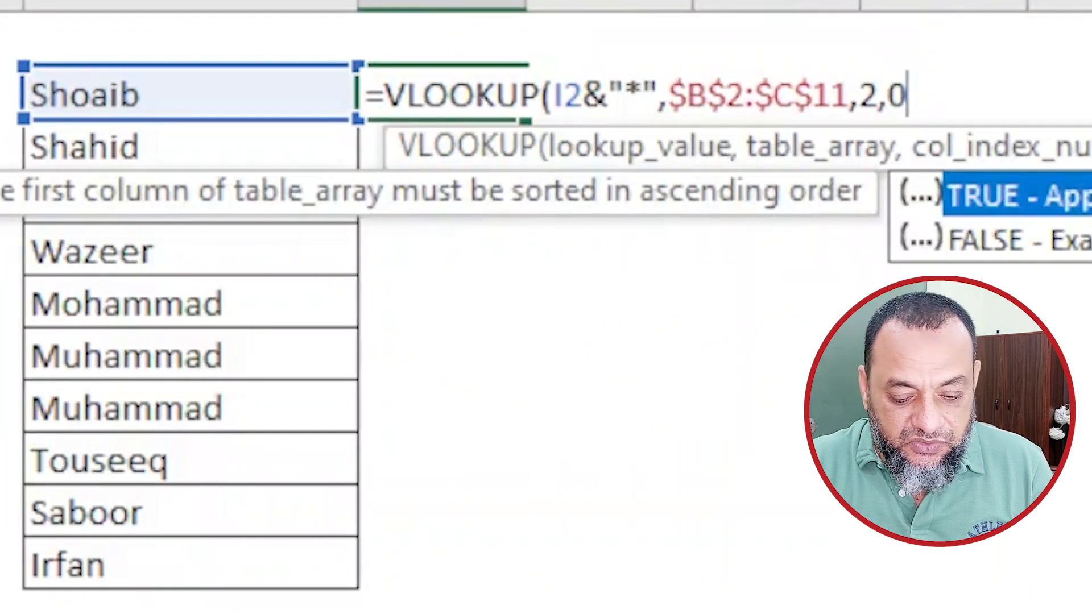
{"action": "type", "text": ")"}
{"action": "key", "text": "Return"}
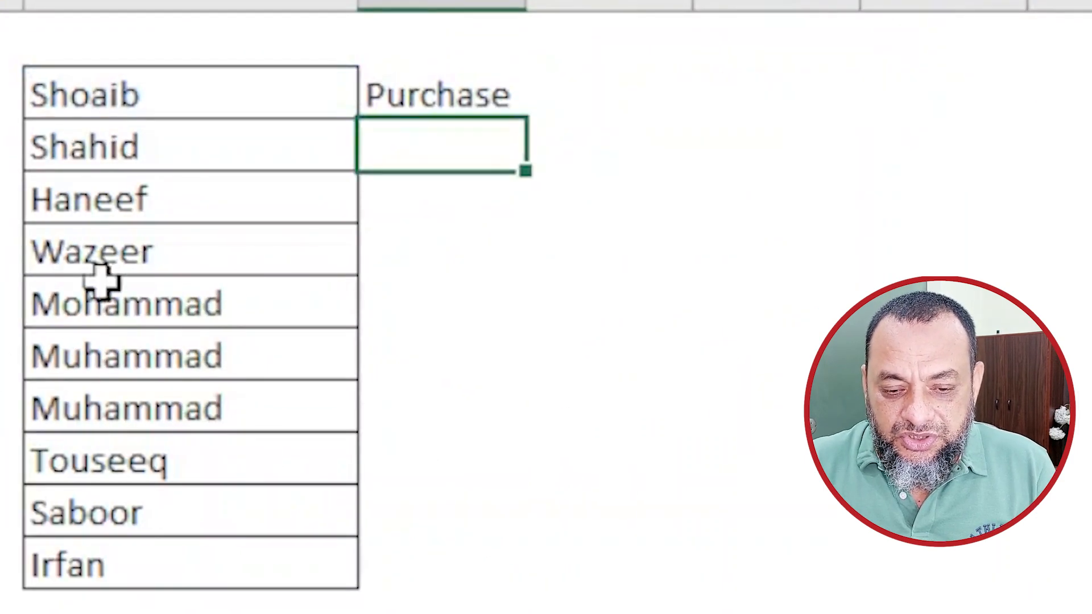
{"action": "left_click", "coordinate": [428, 98]}
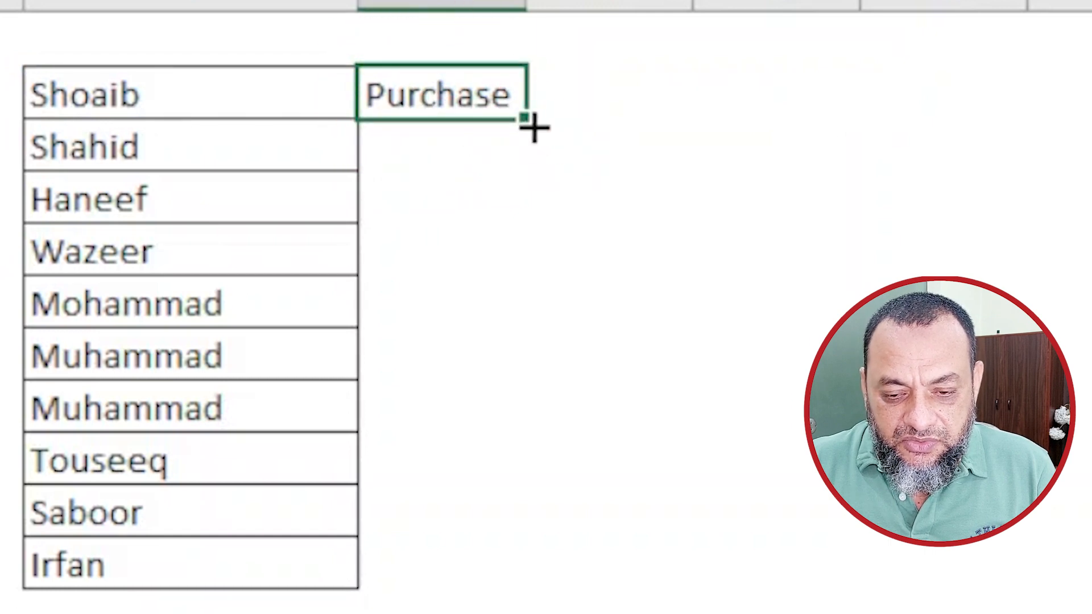
{"action": "left_click_drag", "start_coordinate": [534, 129], "coordinate": [531, 576]}
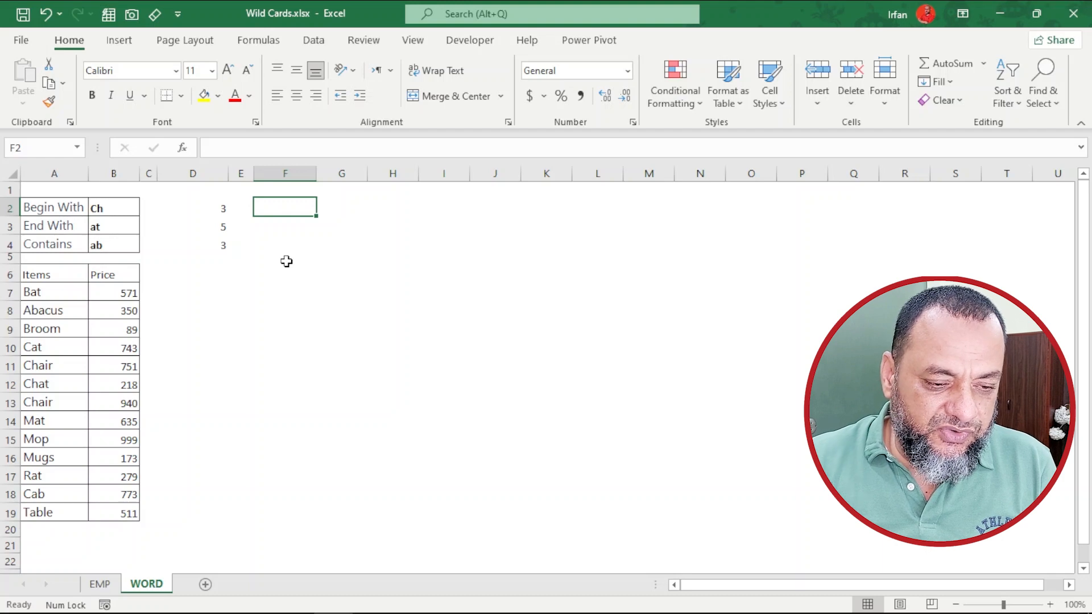
On the WORD sheet, copy the COUNTIF formula from D2 into F2
{"action": "left_click", "coordinate": [219, 223]}
{"action": "left_click", "coordinate": [221, 210]}
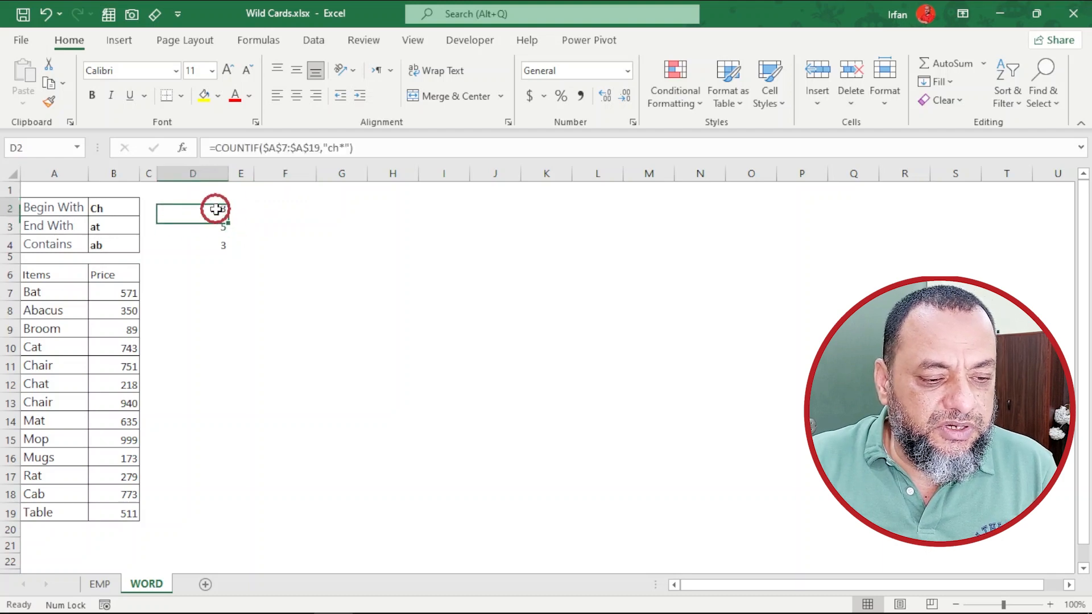
{"action": "left_click_drag", "start_coordinate": [228, 218], "coordinate": [296, 213]}
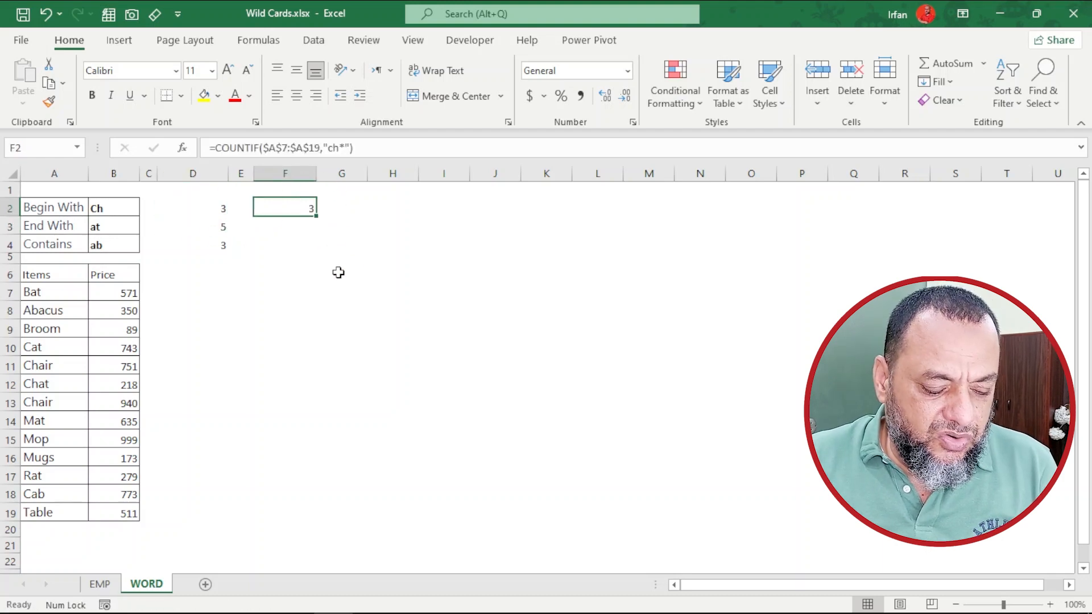
Change the COUNTIF criterion in F2 to "?" to count single-character items
{"action": "key", "text": "F2"}
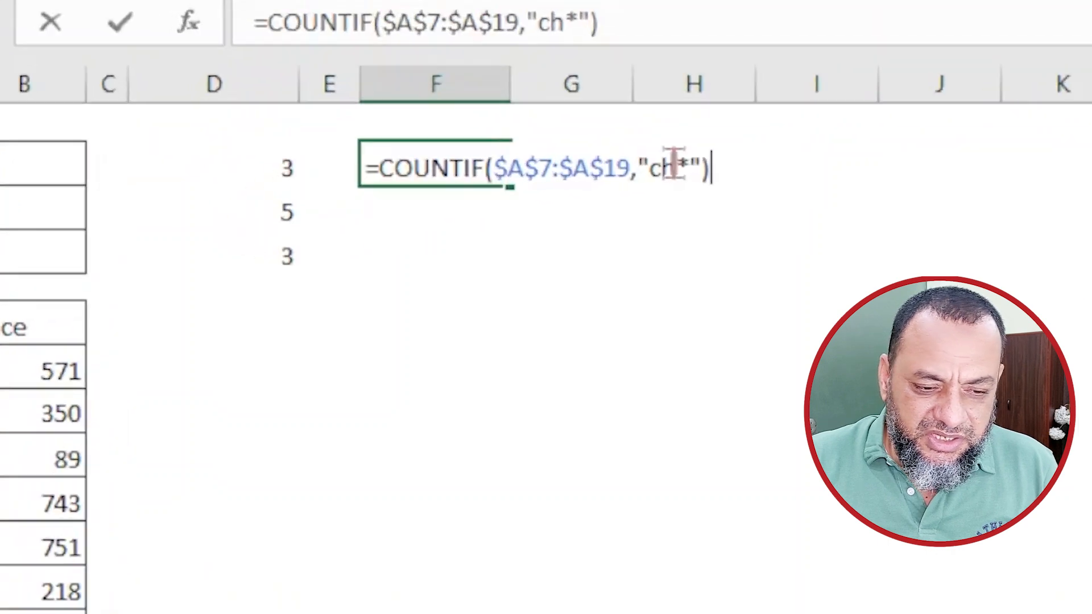
{"action": "left_click", "coordinate": [385, 209]}
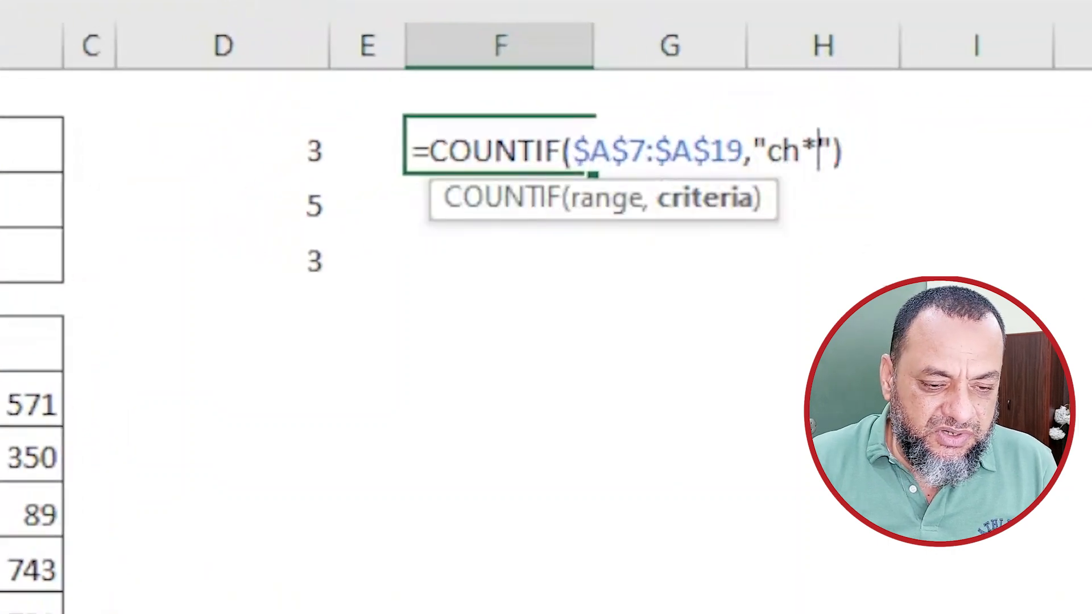
{"action": "key", "text": "BackSpace"}
{"action": "key", "text": "BackSpace"}
{"action": "key", "text": "BackSpace"}
{"action": "type", "text": "/"}
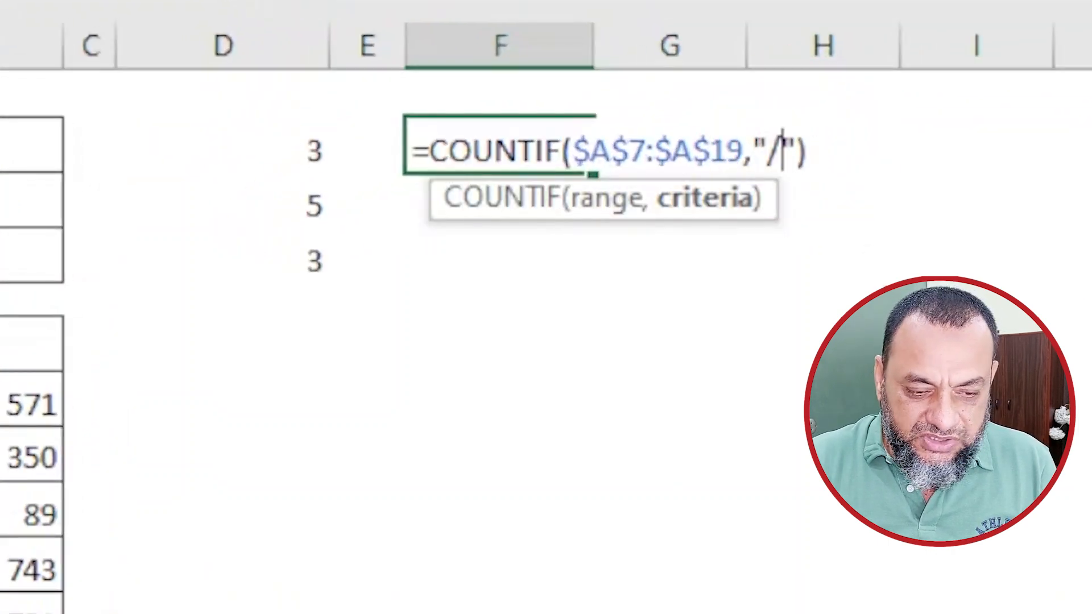
{"action": "key", "text": "BackSpace"}
{"action": "type", "text": "?"}
{"action": "key", "text": "Return"}
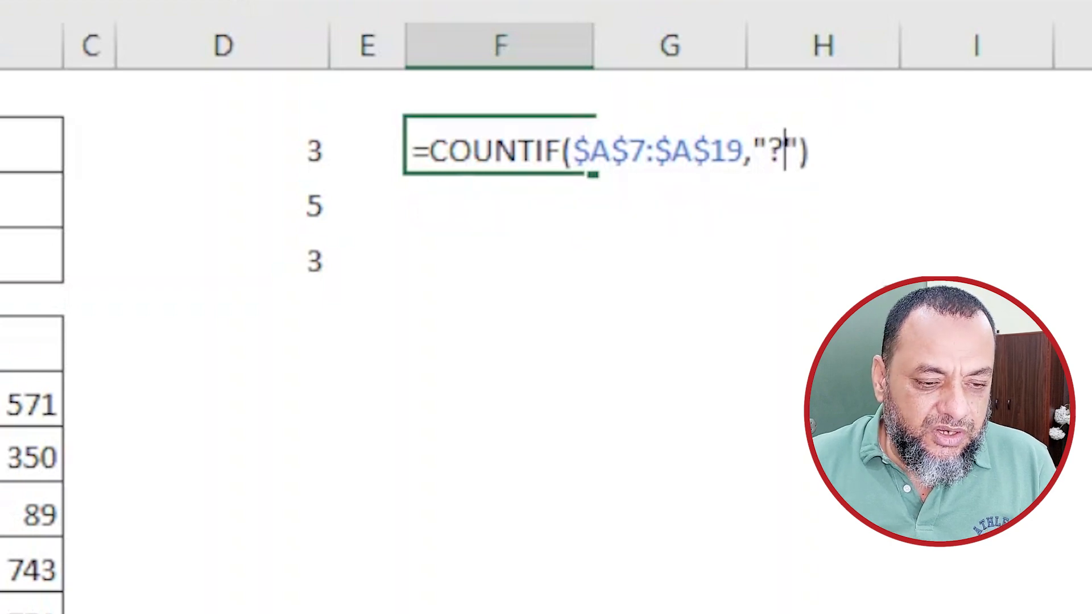
{"action": "left_click", "coordinate": [531, 149]}
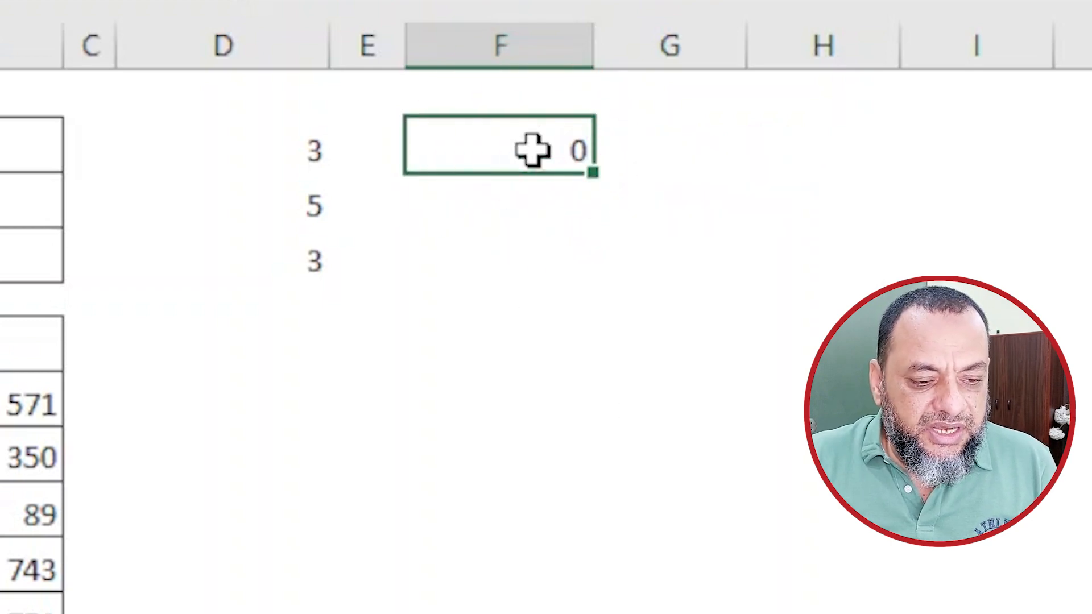
Extend the COUNTIF criterion in F2 to "???" to count three-character items in A7:A19
{"action": "key", "text": "F2"}
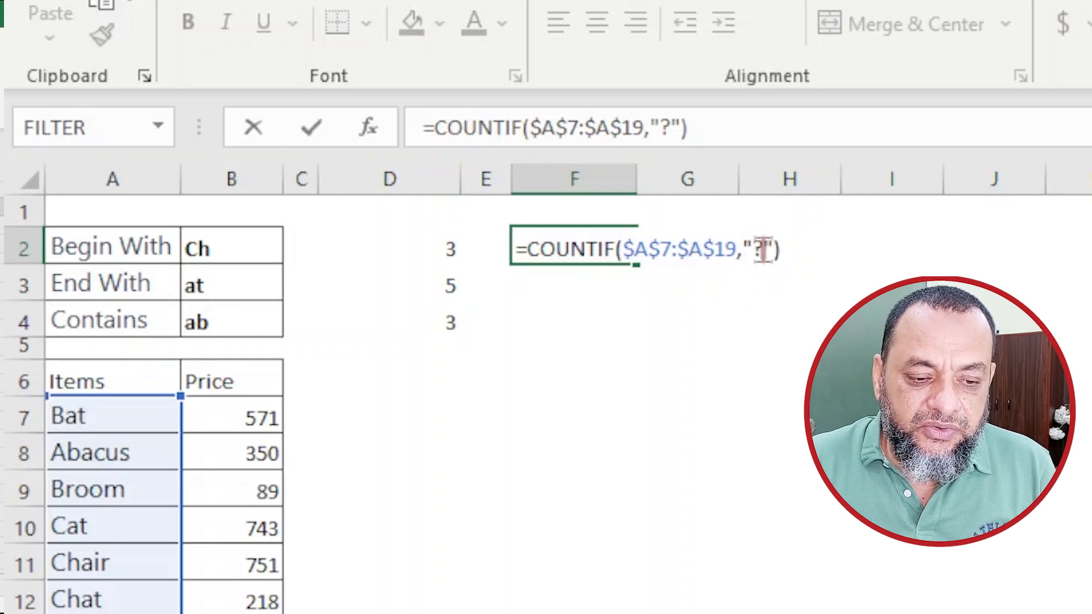
{"action": "key", "text": "Return"}
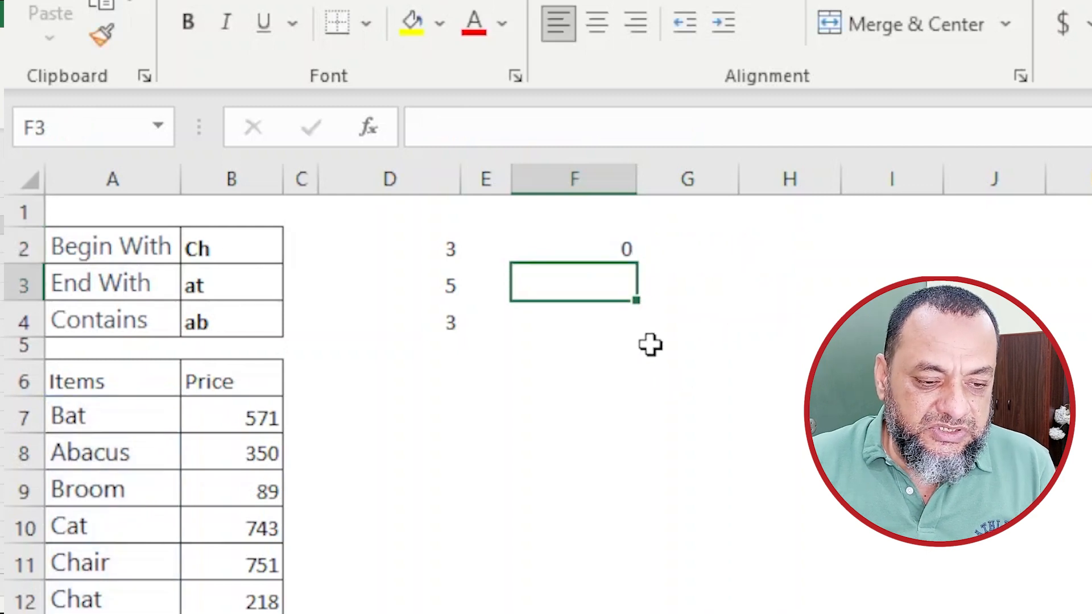
{"action": "left_click", "coordinate": [597, 245]}
{"action": "key", "text": "F2"}
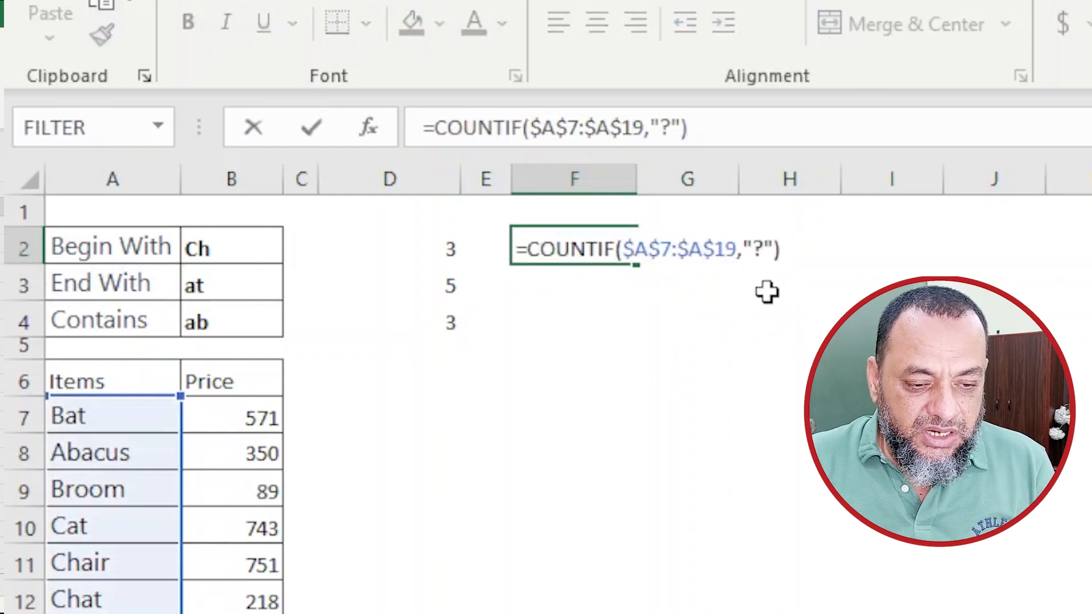
{"action": "left_click", "coordinate": [755, 251]}
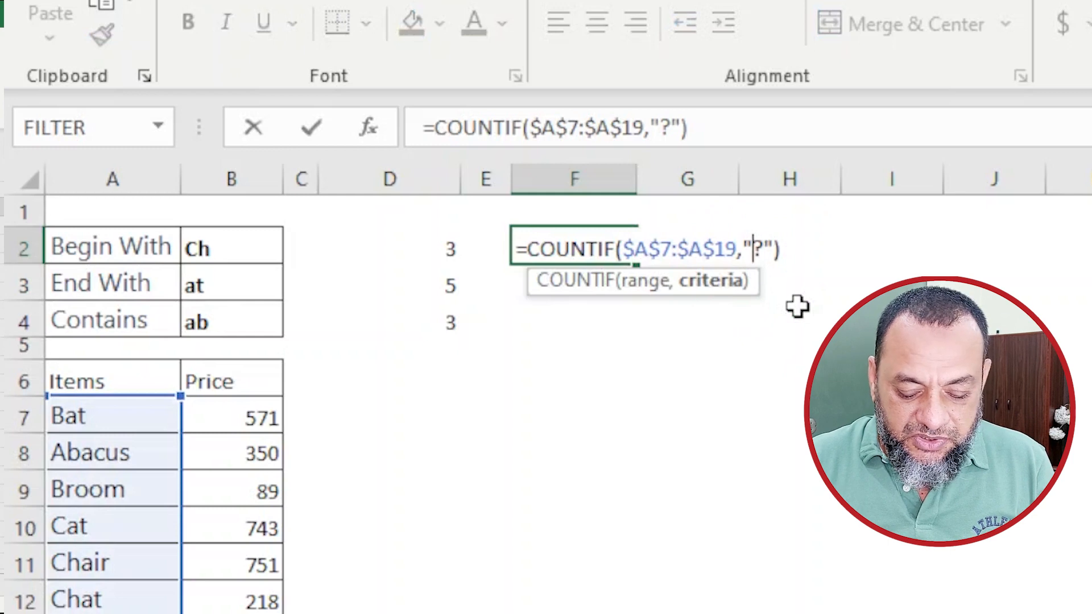
{"action": "type", "text": "??"}
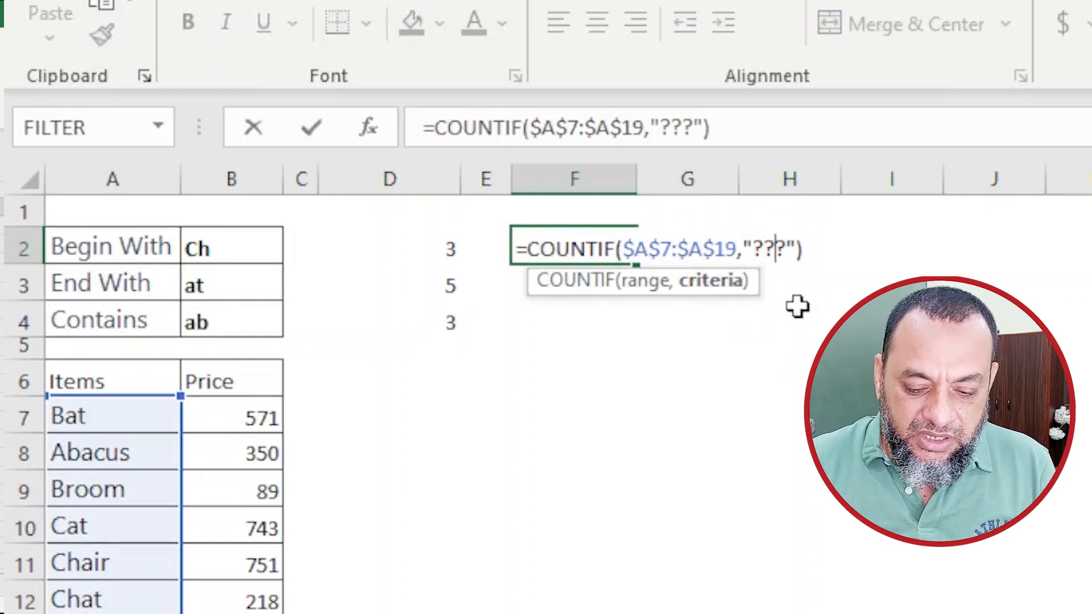
{"action": "key", "text": "Right"}
{"action": "key", "text": "Right"}
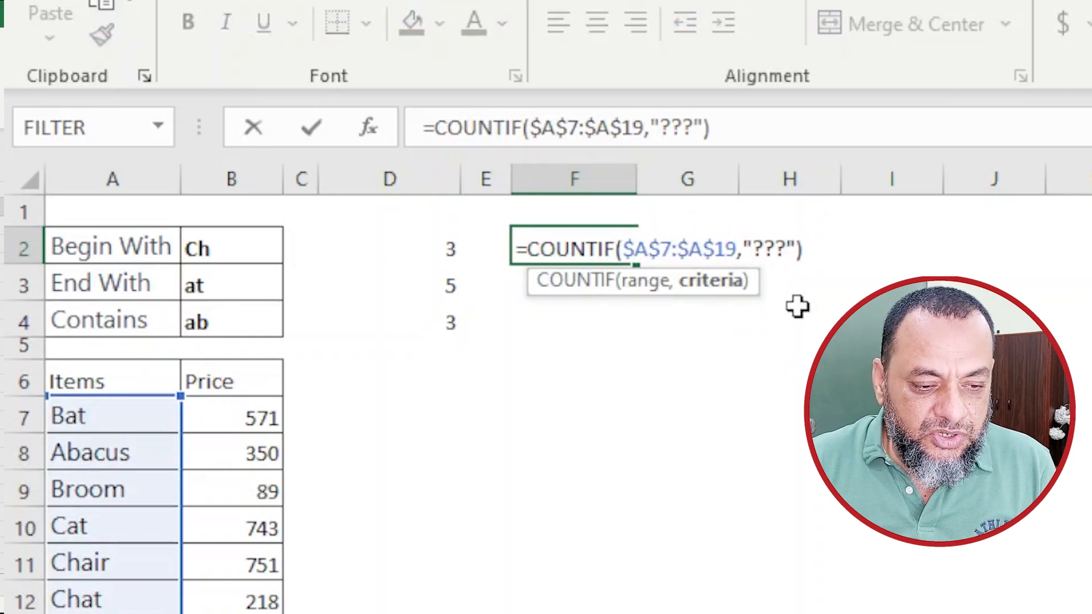
{"action": "key", "text": "Return"}
{"action": "left_click", "coordinate": [575, 244]}
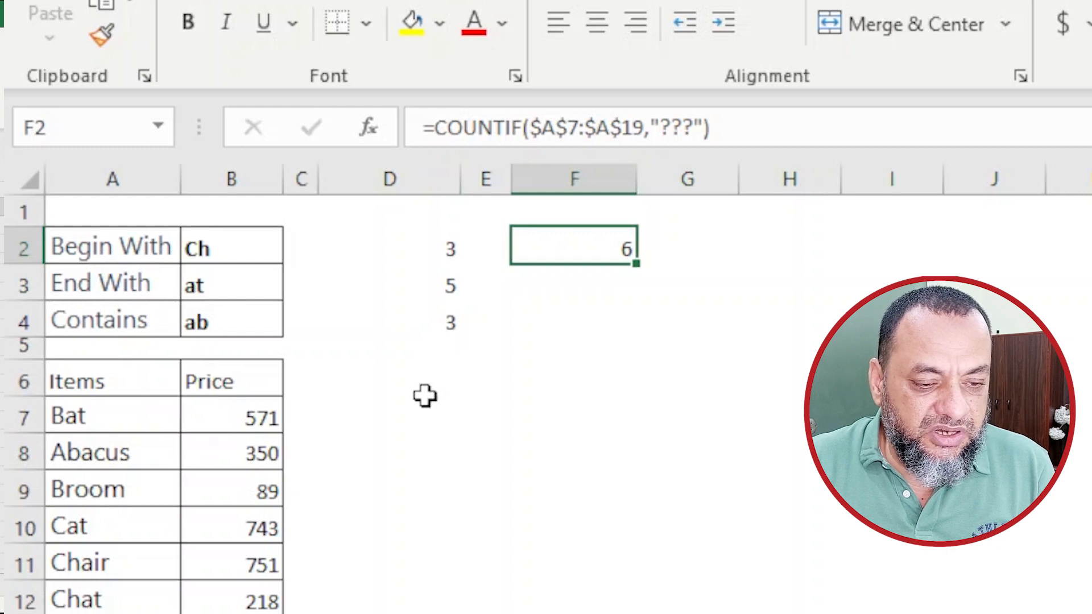
Check the Items column for three-letter words to compare with the count in F2
{"action": "left_click", "coordinate": [74, 418]}
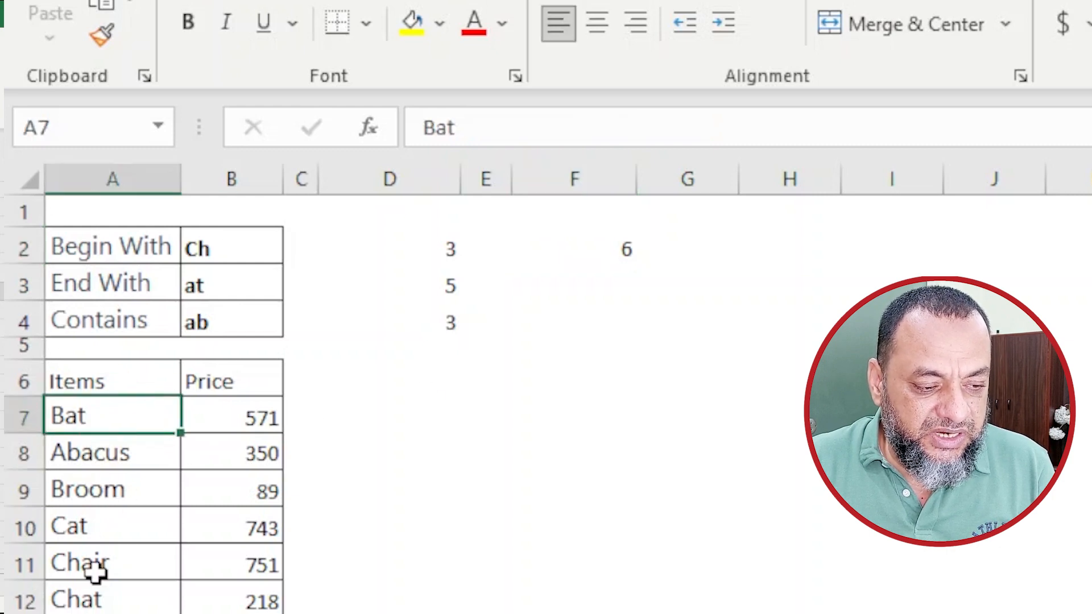
{"action": "left_click", "coordinate": [94, 515]}
{"action": "left_click", "coordinate": [97, 565]}
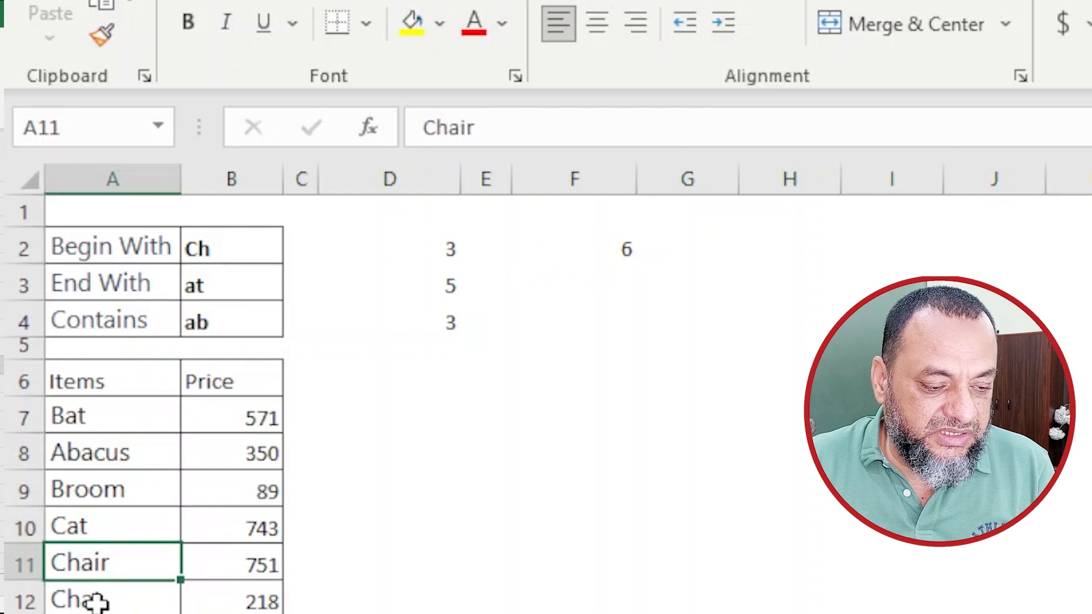
{"action": "left_click", "coordinate": [93, 597]}
{"action": "left_click", "coordinate": [95, 613]}
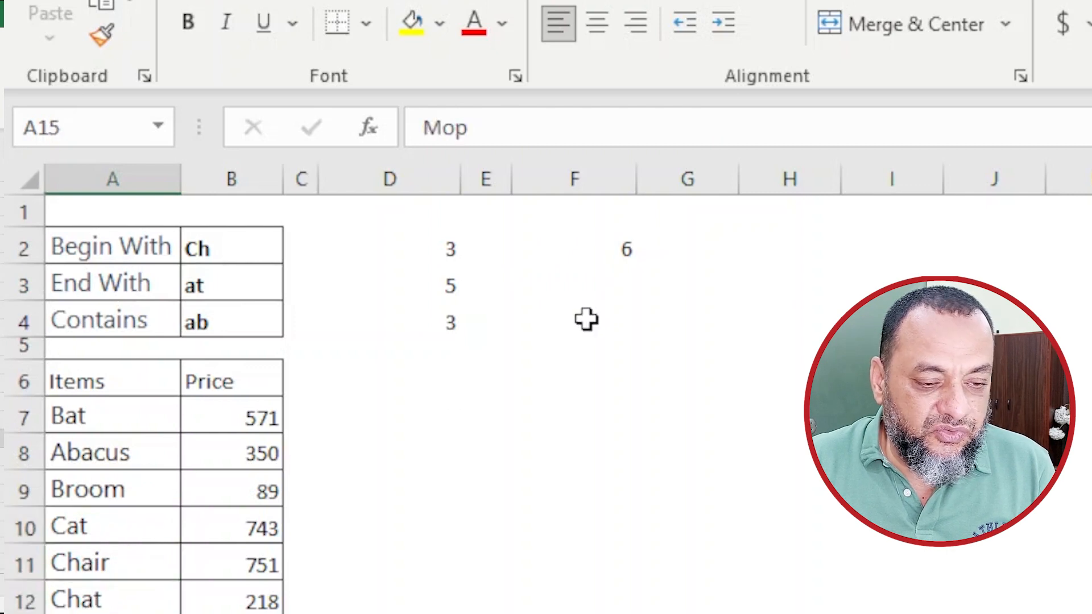
Change the COUNTIF criterion in F2 to "c??" to count three-letter items beginning with c
{"action": "left_click", "coordinate": [619, 261]}
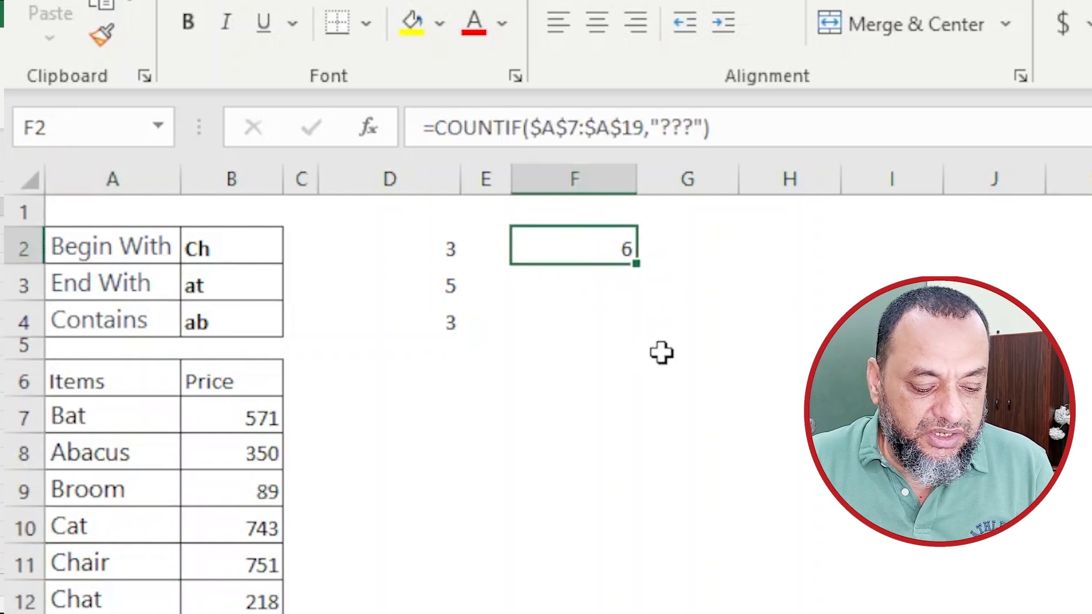
{"action": "key", "text": "F2"}
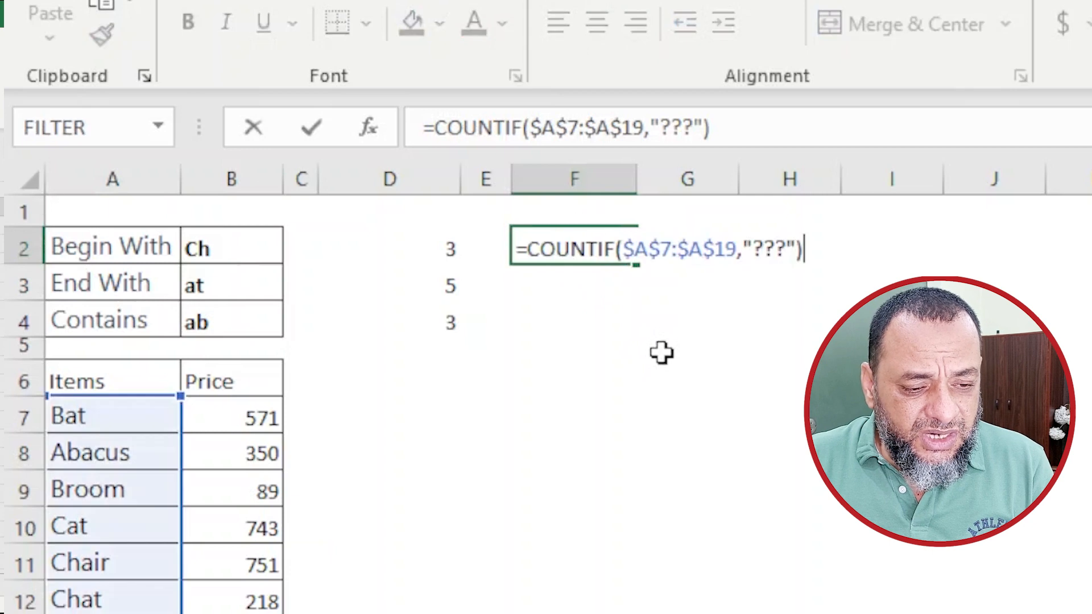
{"action": "left_click", "coordinate": [763, 248]}
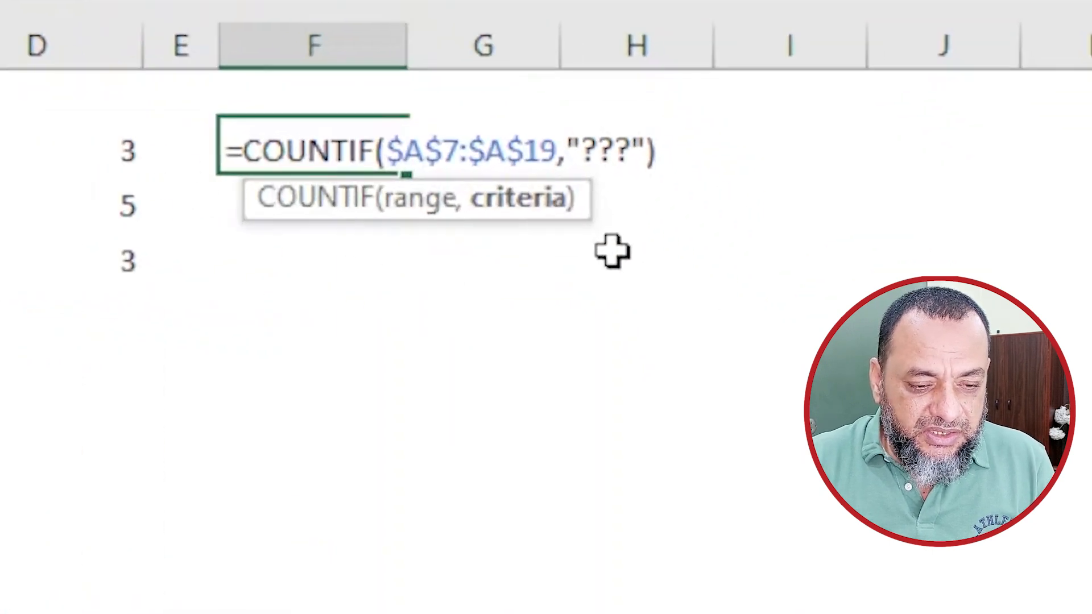
{"action": "key", "text": "Left"}
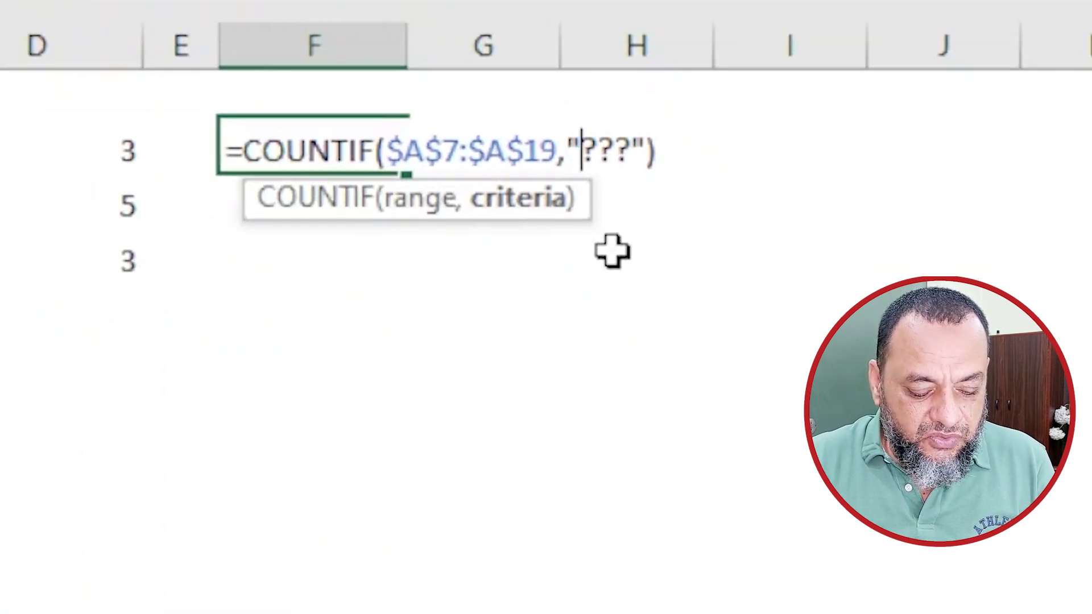
{"action": "key", "text": "Delete"}
{"action": "type", "text": "c"}
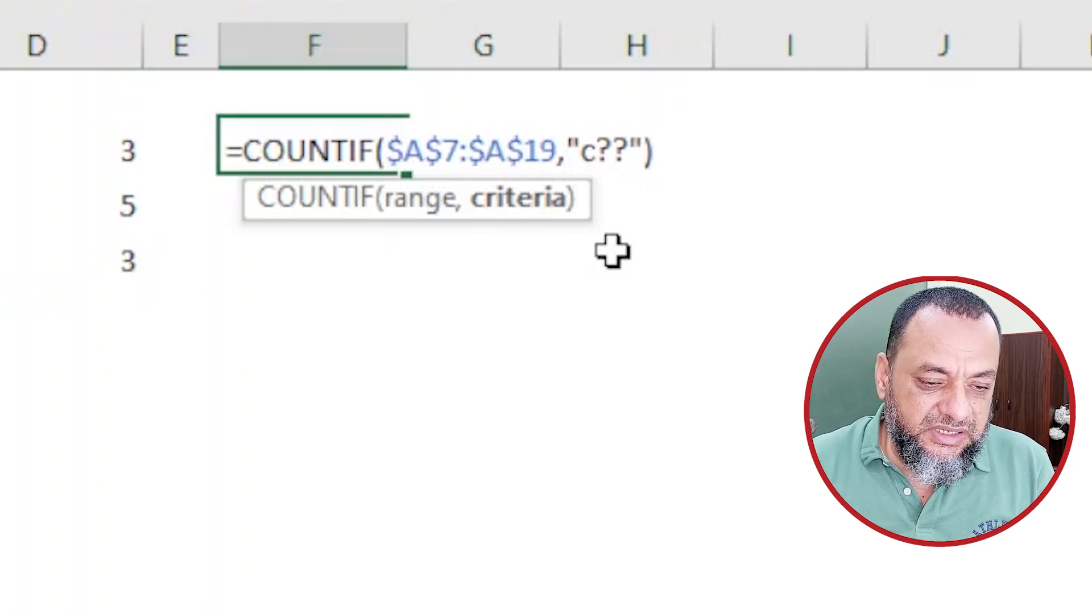
{"action": "key", "text": "Right"}
{"action": "key", "text": "Right"}
{"action": "key", "text": "Right"}
{"action": "key", "text": "Right"}
{"action": "key", "text": "Return"}
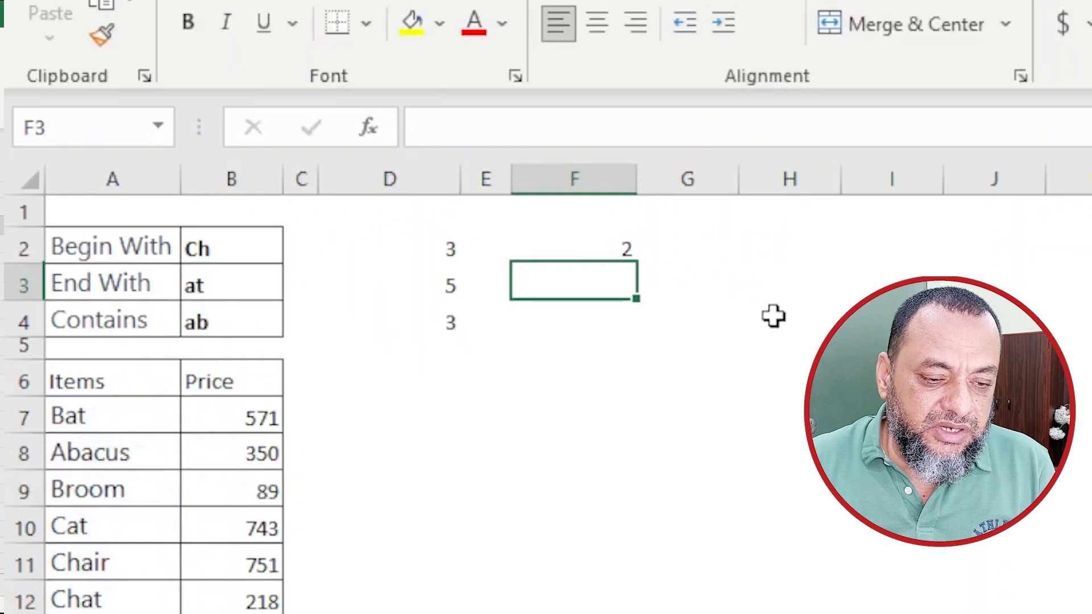
Check the Items column for three-letter words beginning with c against the count in F2
{"action": "left_click", "coordinate": [609, 249]}
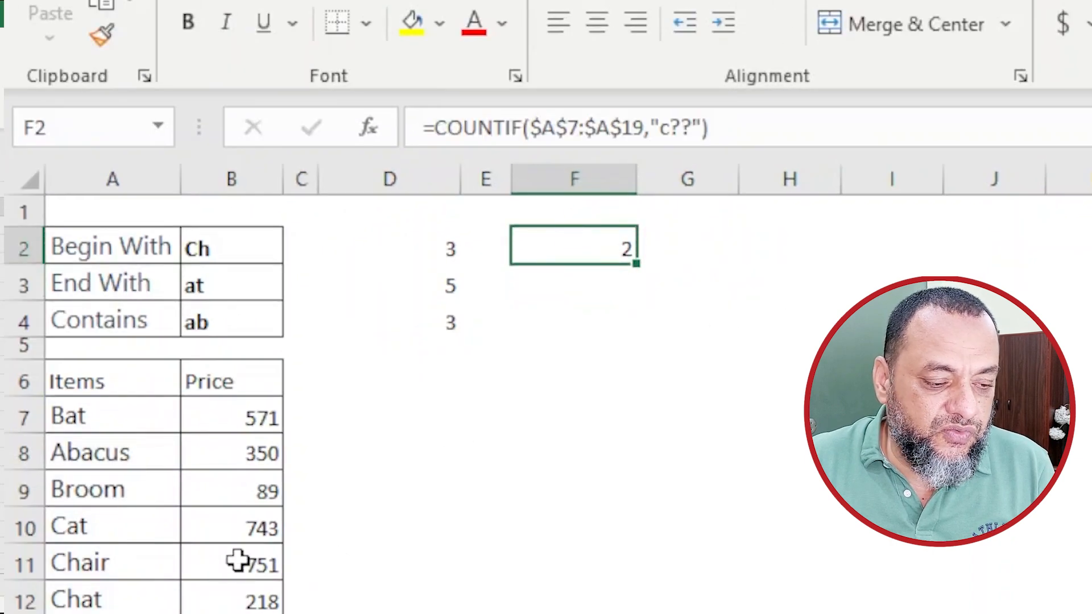
{"action": "left_click", "coordinate": [86, 531]}
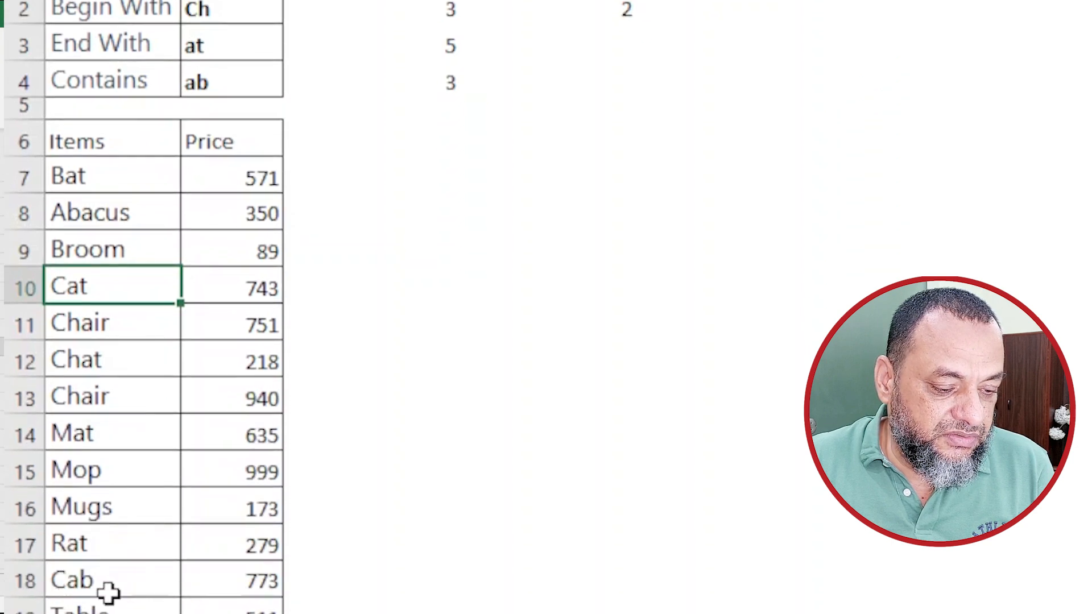
{"action": "left_click", "coordinate": [110, 586]}
{"action": "left_click", "coordinate": [615, 11]}
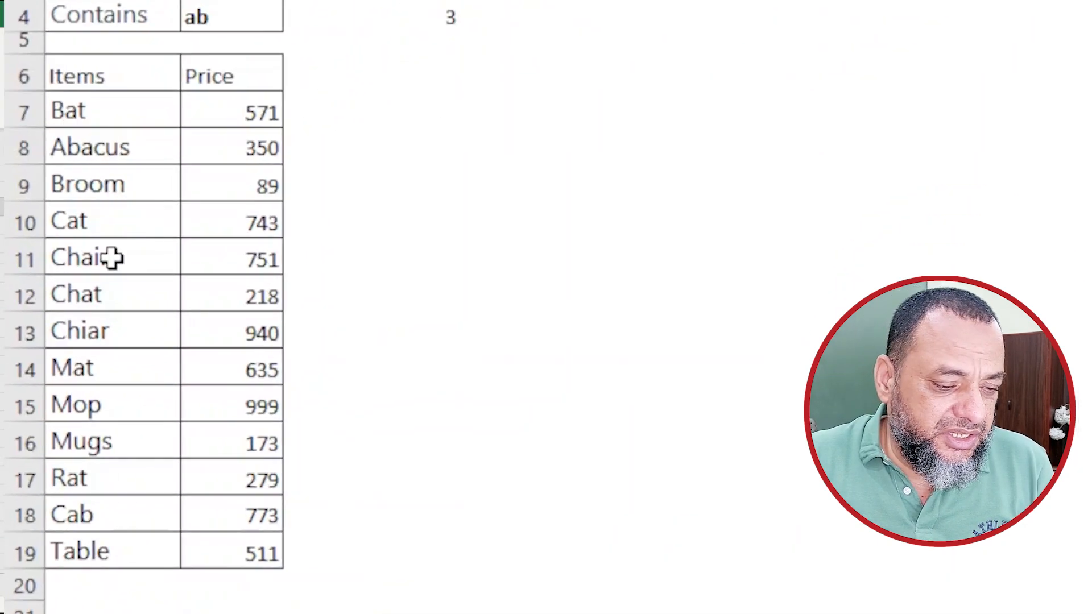
Set up Find and Replace on the items in A7:A19 to find "ch??r" and replace it with "Chair"
{"action": "left_click", "coordinate": [118, 259]}
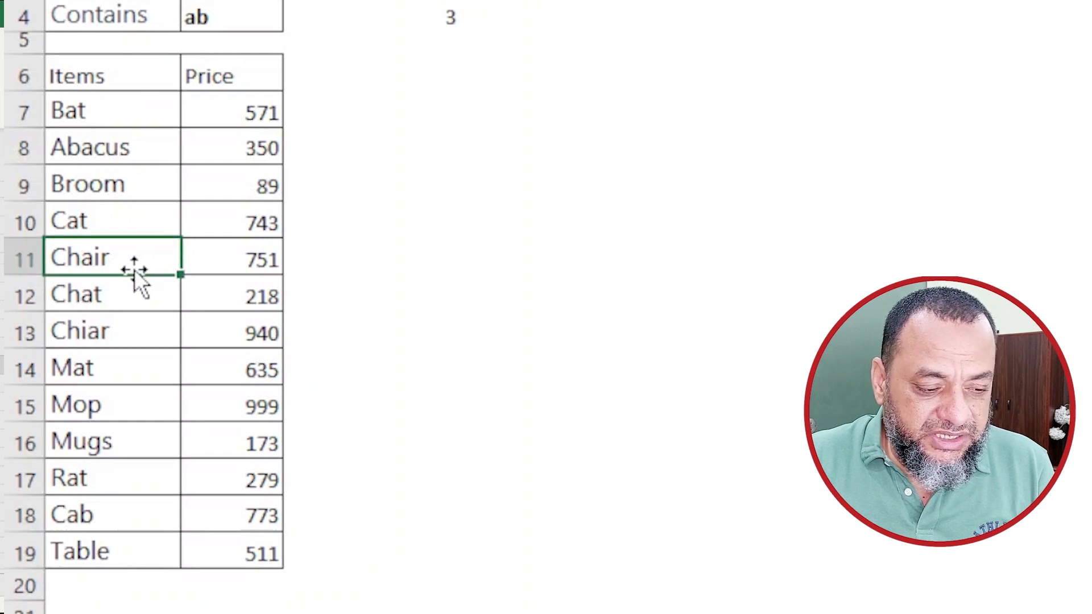
{"action": "left_click", "coordinate": [119, 332]}
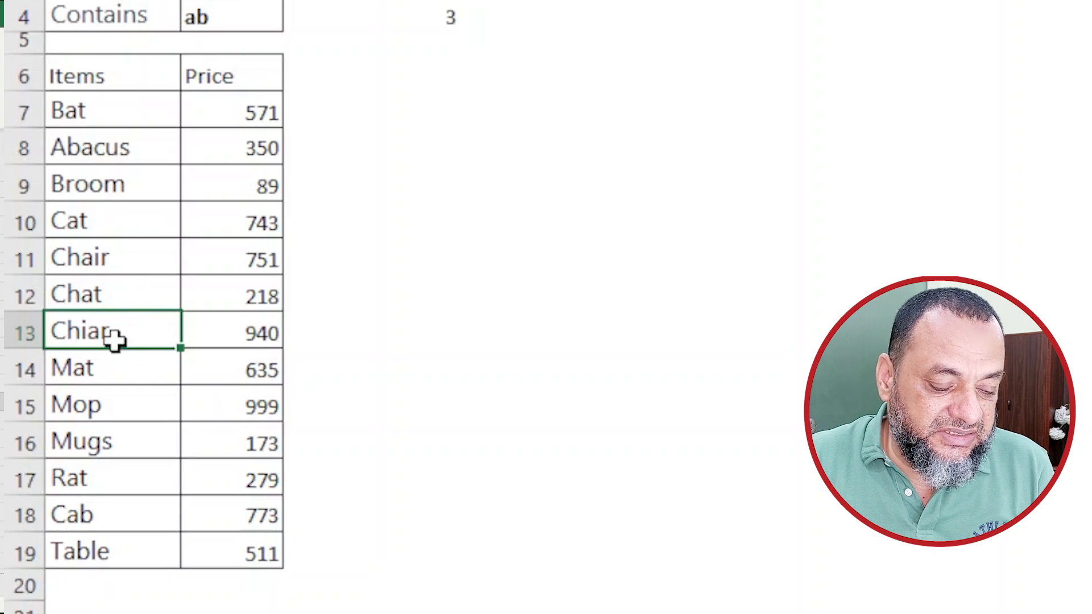
{"action": "left_click_drag", "start_coordinate": [115, 112], "coordinate": [147, 543]}
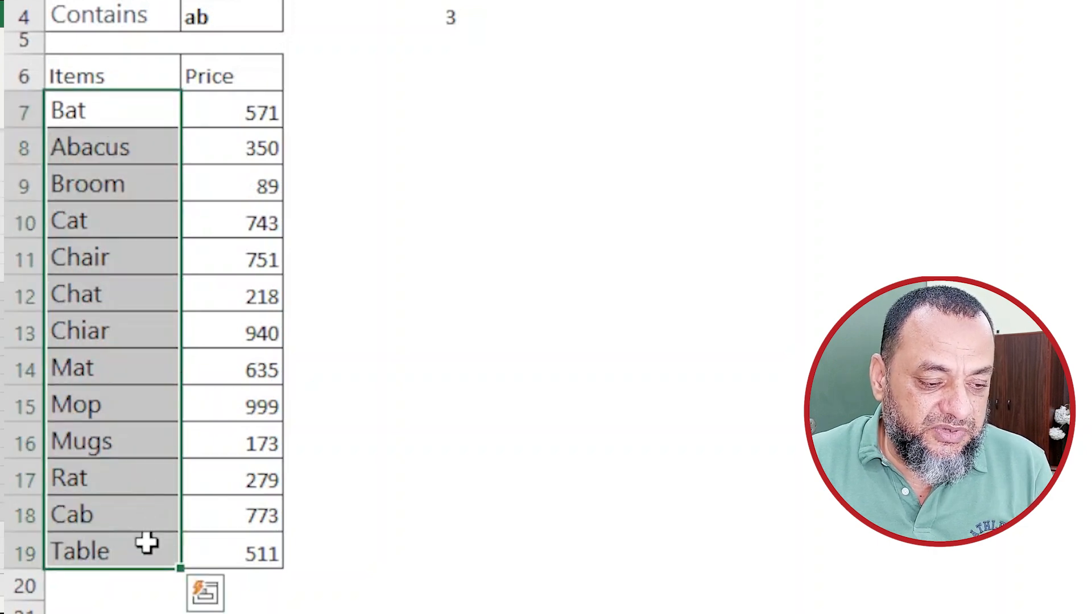
{"action": "key", "text": "ctrl+h"}
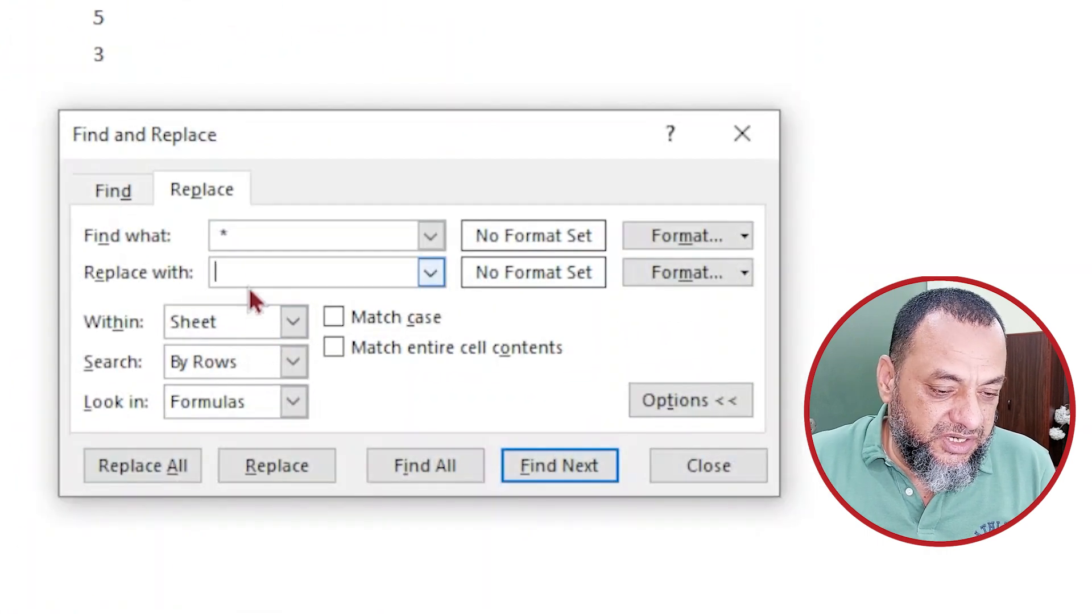
{"action": "left_click_drag", "start_coordinate": [260, 234], "coordinate": [165, 251]}
{"action": "type", "text": "*"}
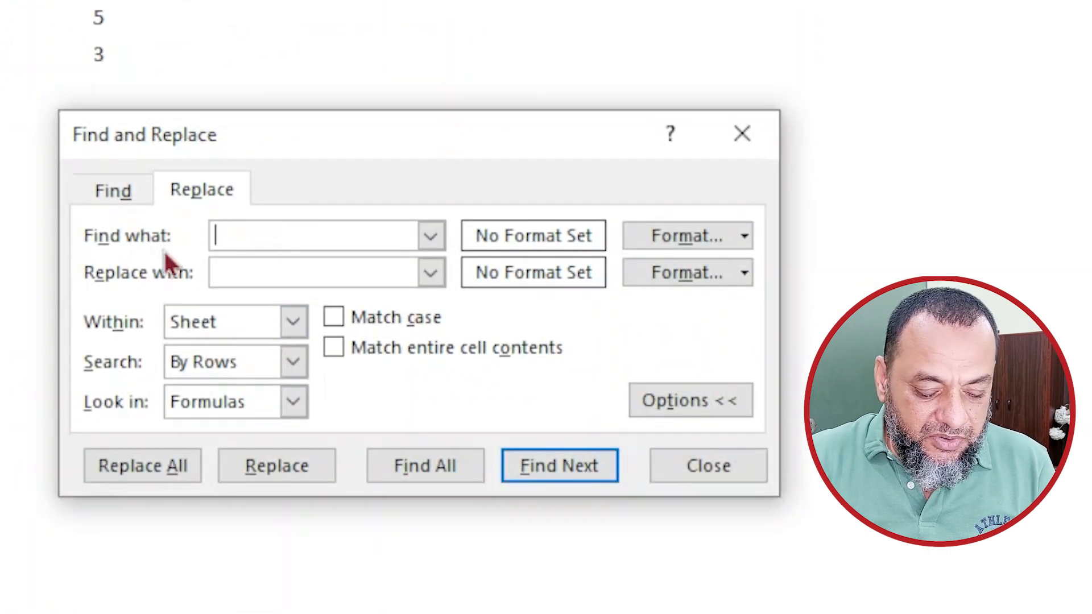
{"action": "type", "text": "ch"}
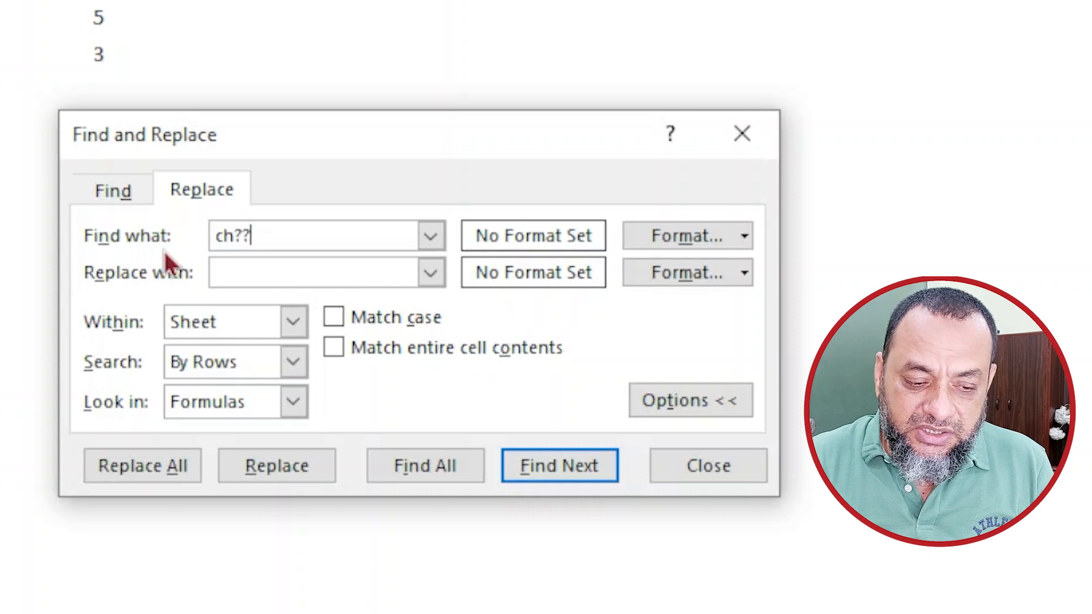
{"action": "type", "text": "??"}
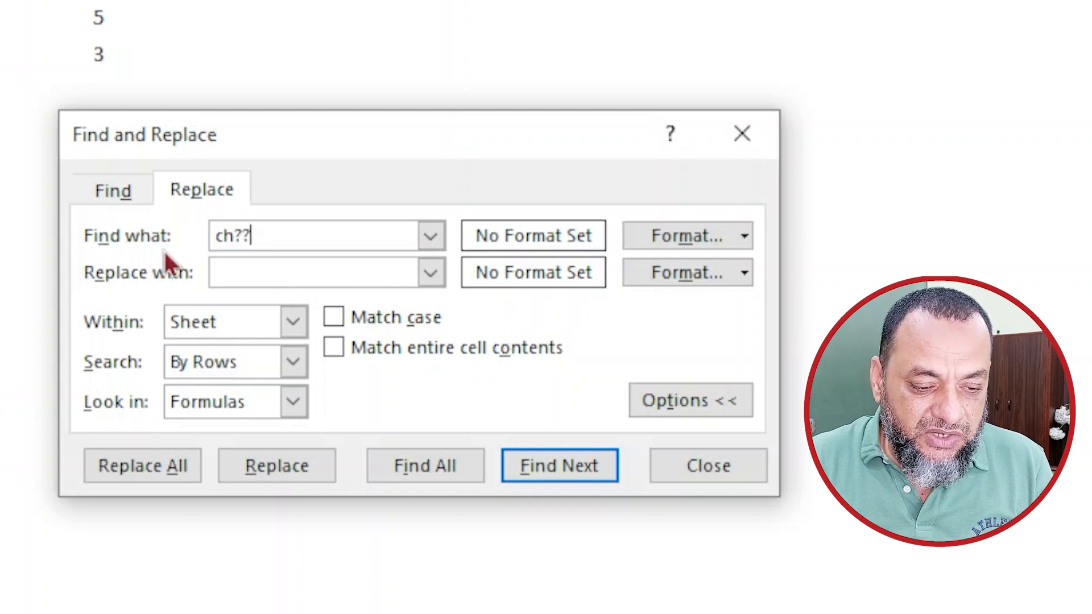
{"action": "type", "text": "r"}
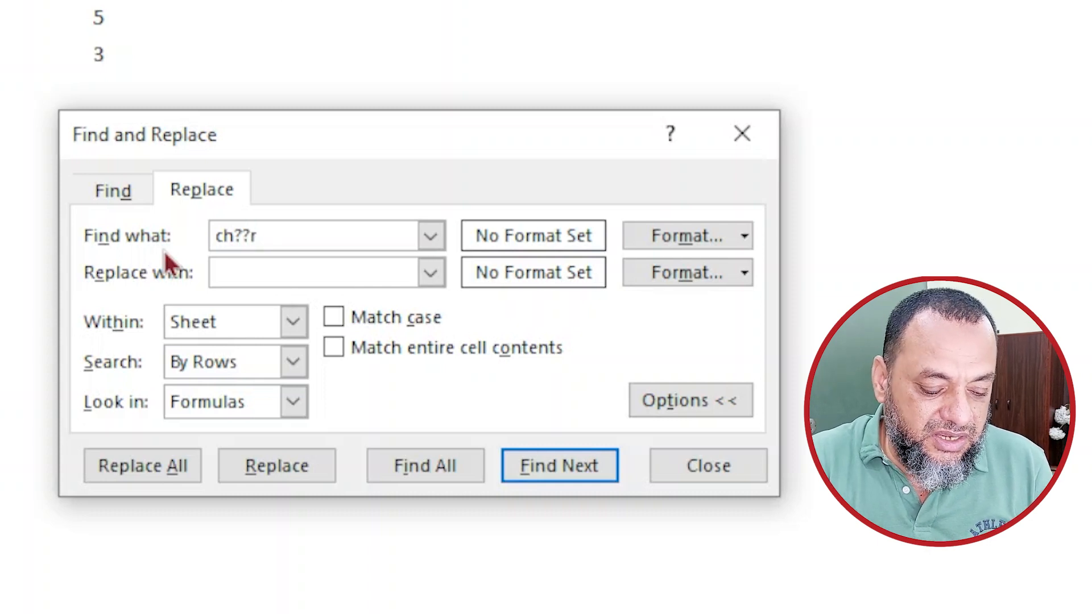
{"action": "key", "text": "Tab"}
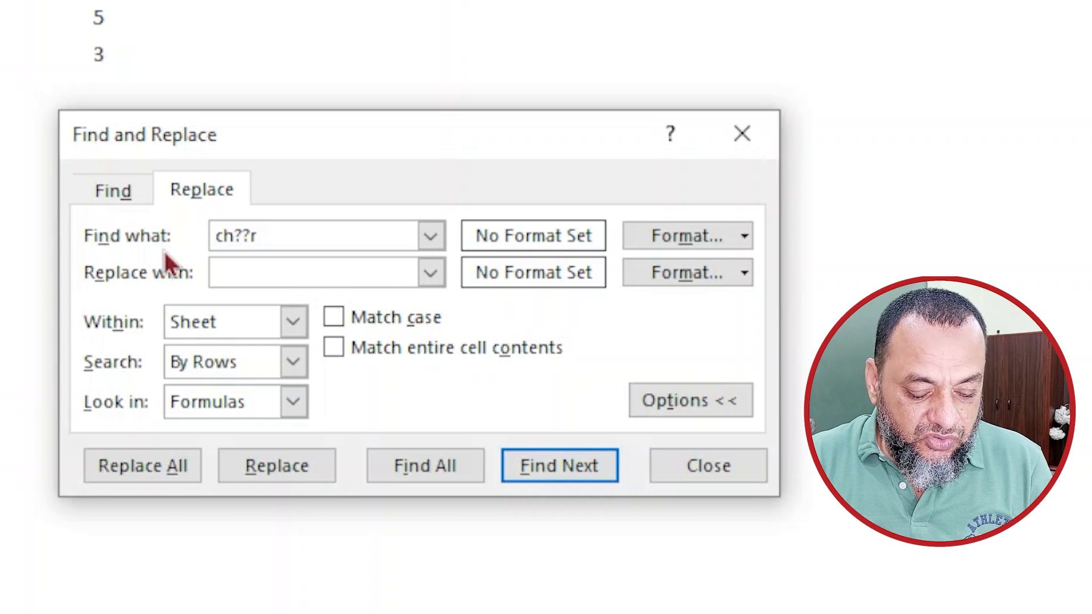
{"action": "type", "text": "Chair"}
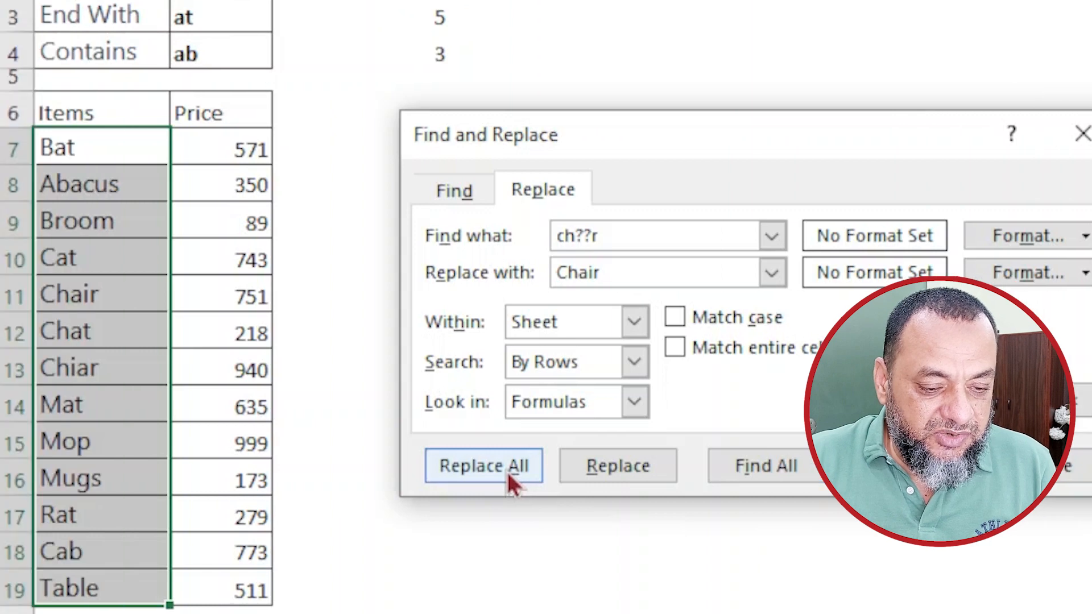
Replace all the matches in A7:A19, close Find and Replace, and check the item in A13
{"action": "left_click", "coordinate": [171, 479]}
{"action": "left_click", "coordinate": [1077, 289]}
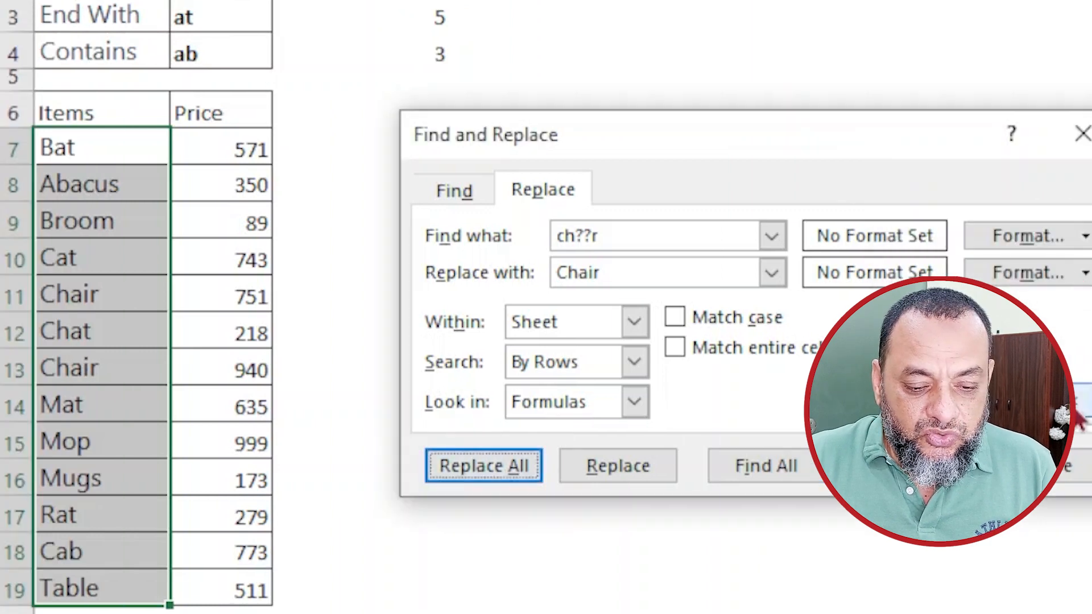
{"action": "left_click", "coordinate": [1065, 472]}
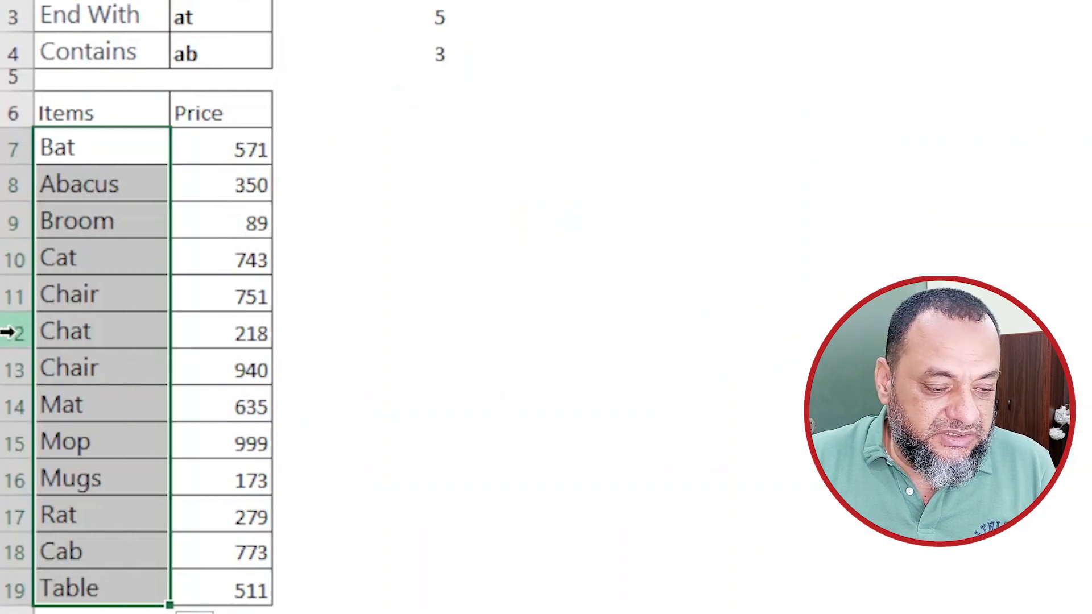
{"action": "left_click", "coordinate": [100, 367]}
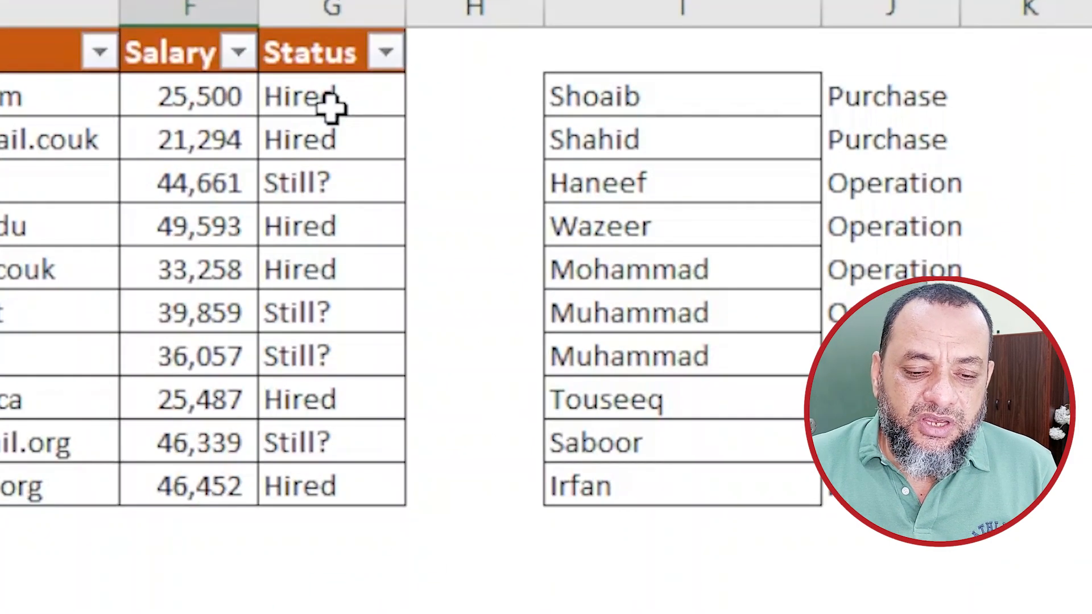
Review the Status entries and enter =COUNTIF($G$2:$G$11,"?") in G13, below the Status column
{"action": "left_click_drag", "start_coordinate": [331, 107], "coordinate": [349, 480]}
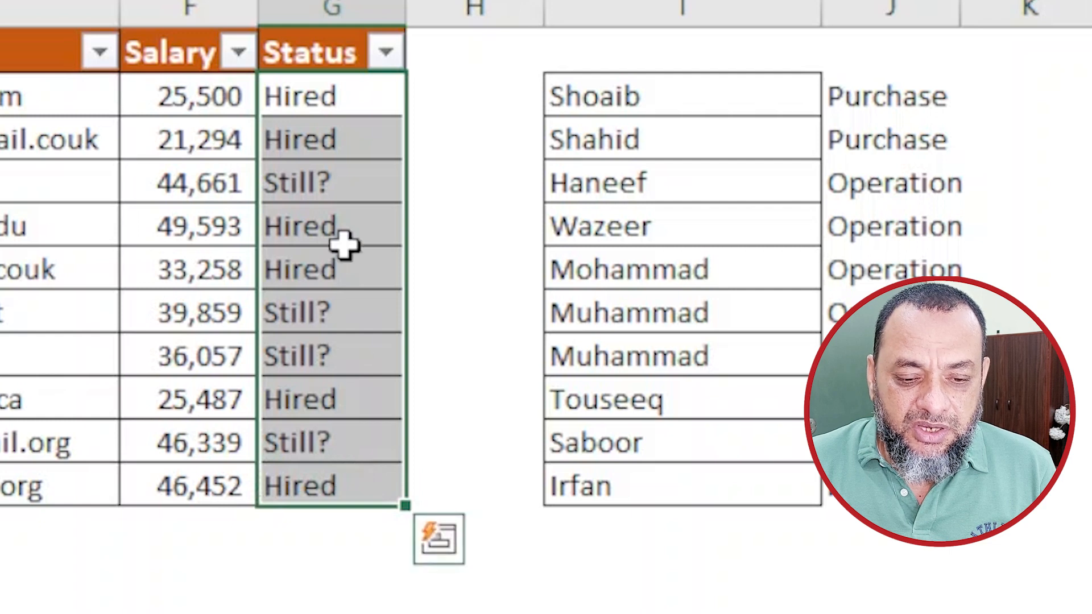
{"action": "left_click", "coordinate": [337, 186]}
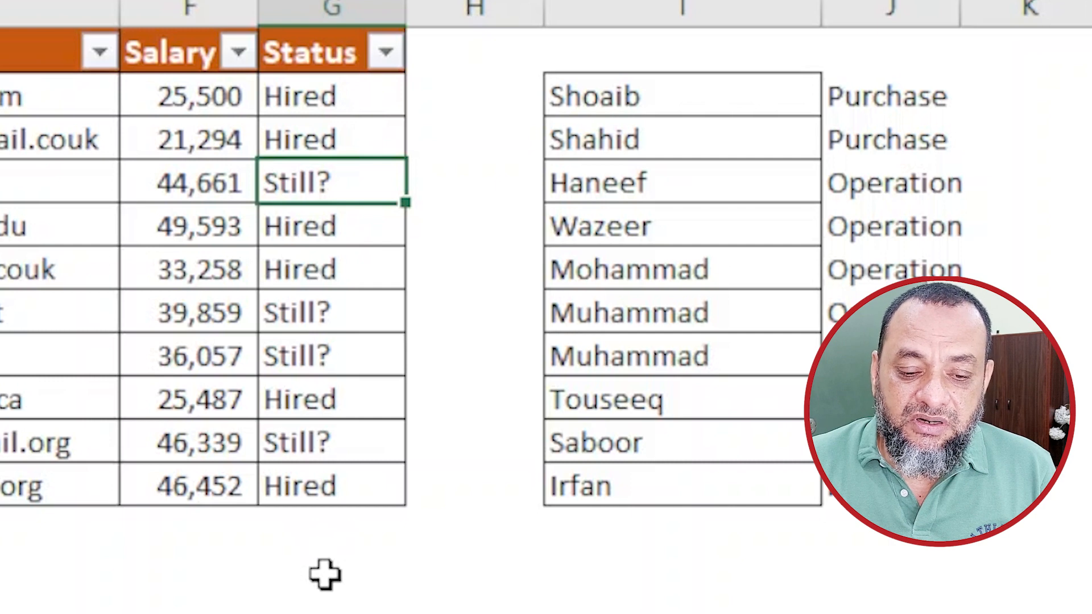
{"action": "left_click_drag", "start_coordinate": [322, 105], "coordinate": [330, 488]}
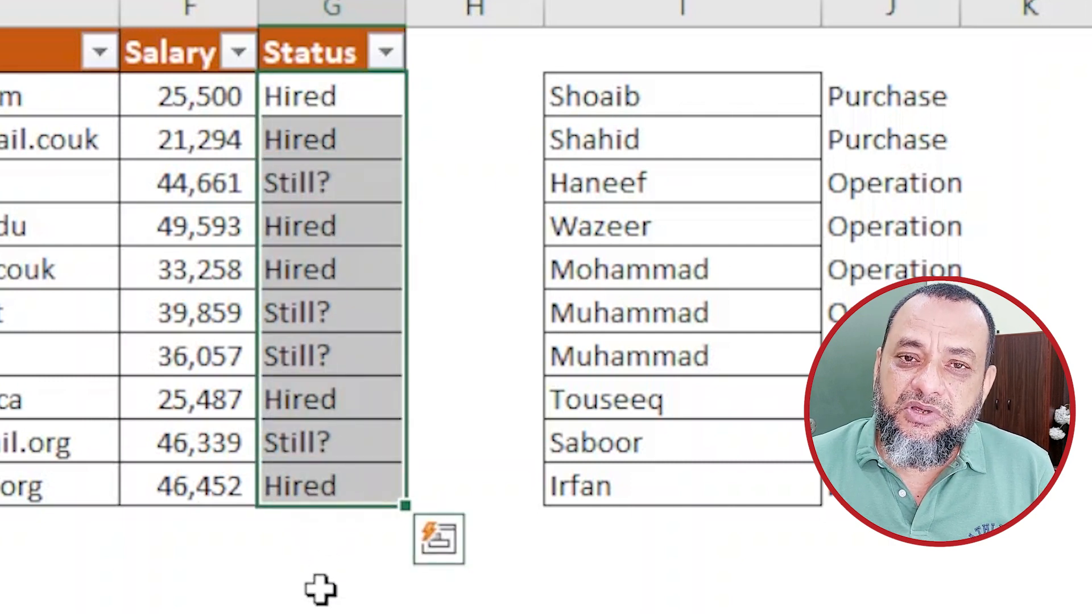
{"action": "left_click", "coordinate": [321, 586]}
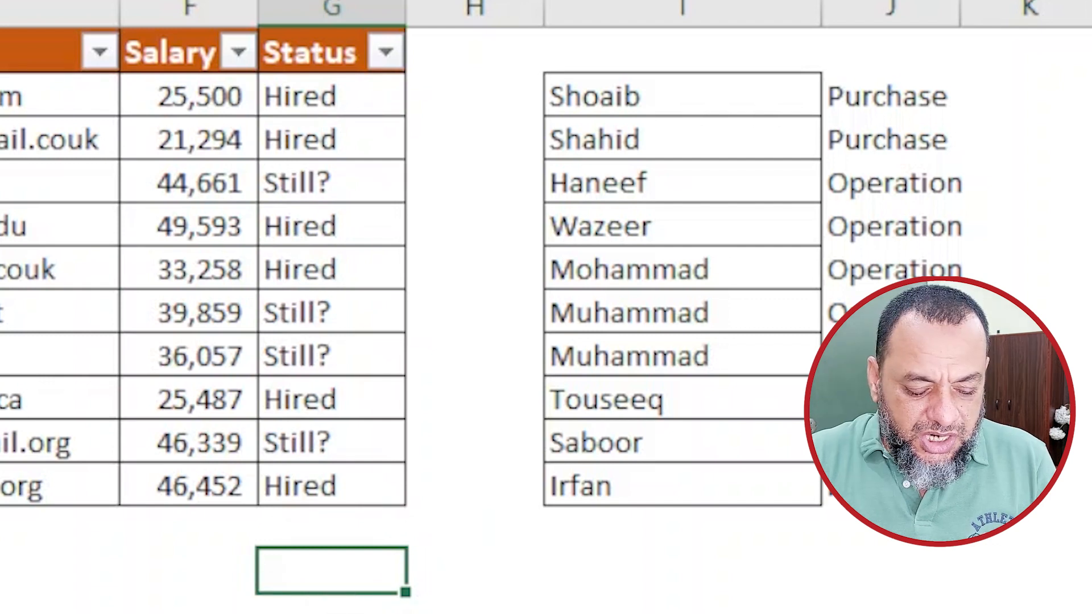
{"action": "type", "text": "=count"}
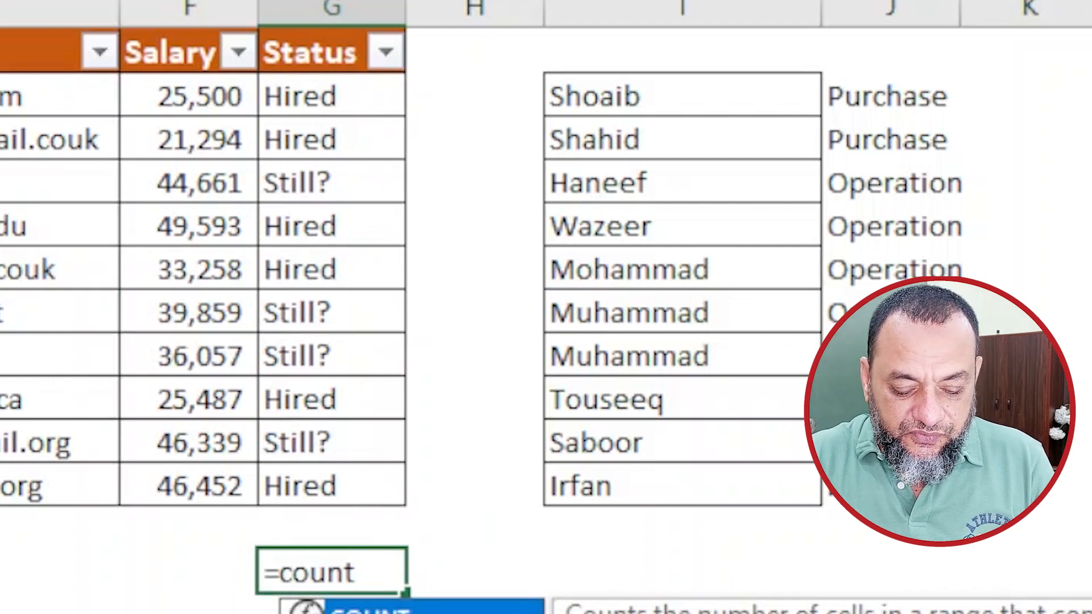
{"action": "type", "text": "if"}
{"action": "key", "text": "Tab"}
{"action": "left_click_drag", "start_coordinate": [324, 102], "coordinate": [332, 479]}
{"action": "key", "text": "F4"}
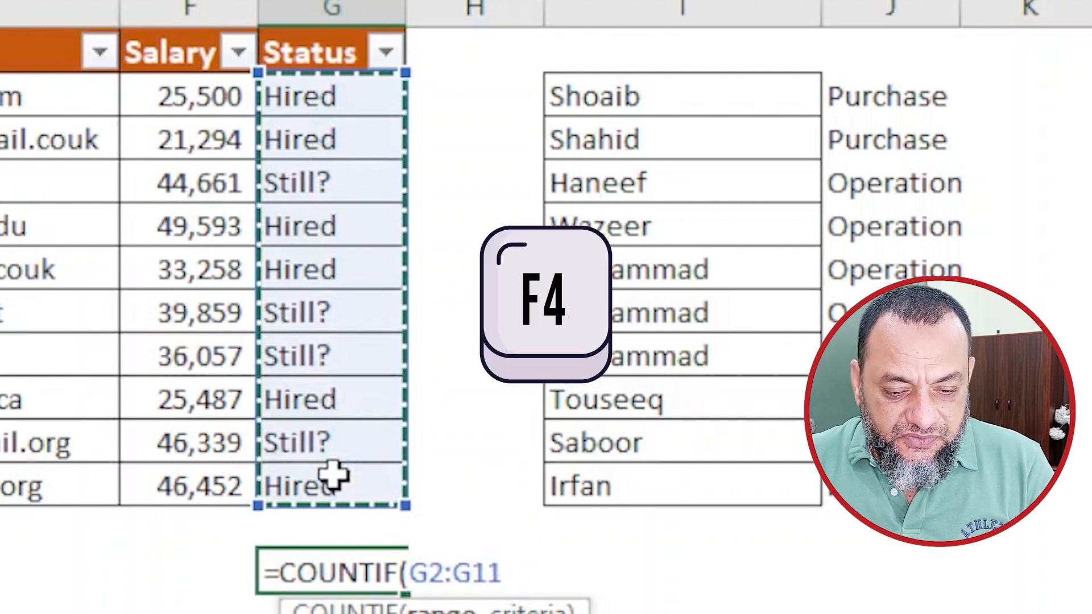
{"action": "type", "text": ","}
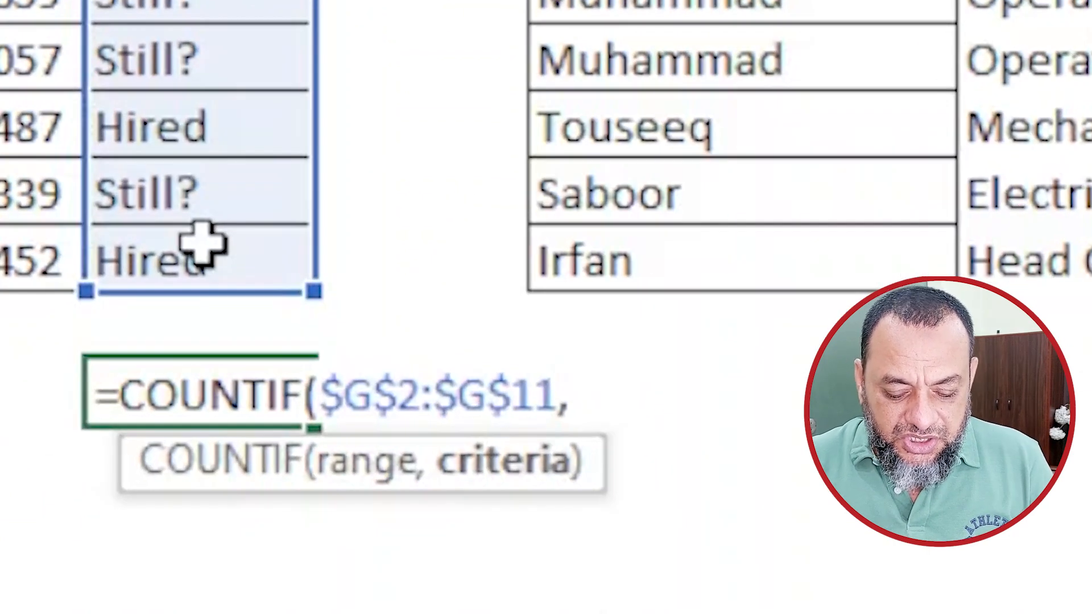
{"action": "type", "text": "\""}
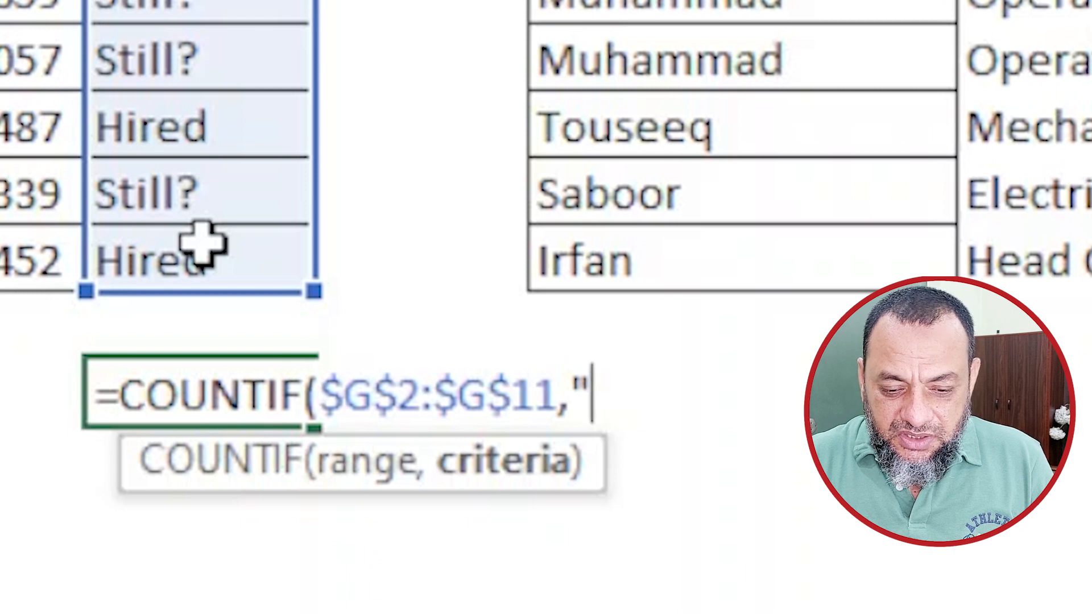
{"action": "type", "text": " ?\""}
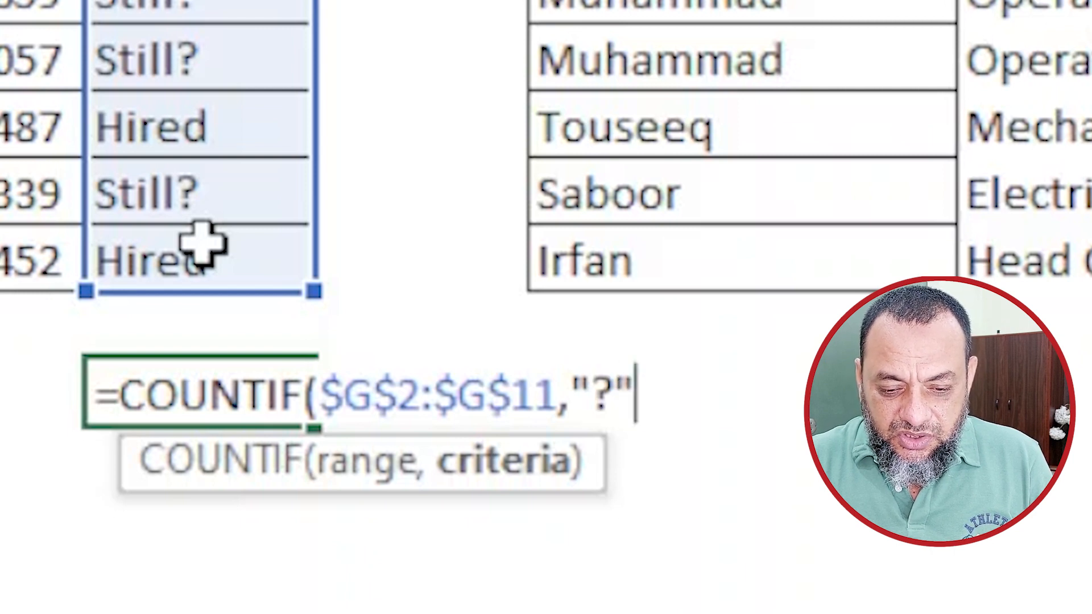
{"action": "type", "text": ")"}
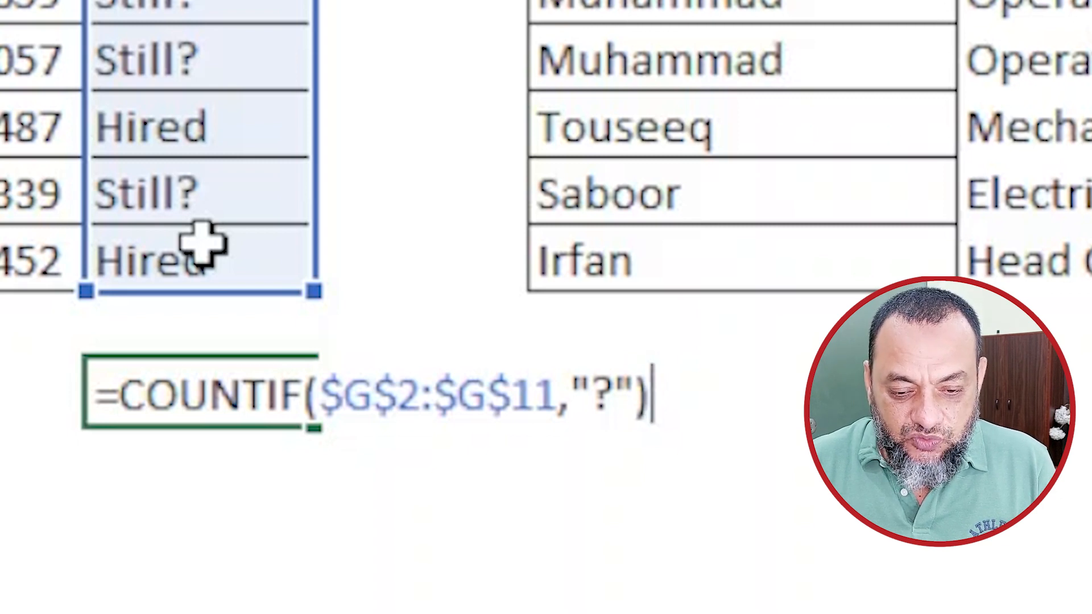
{"action": "key", "text": "Return"}
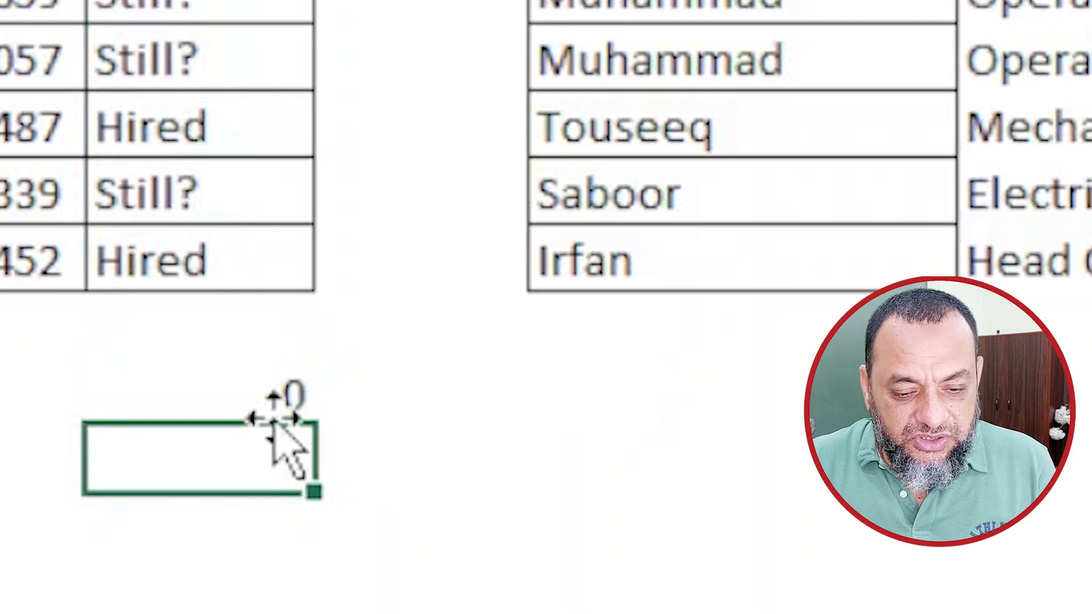
Change the COUNTIF criterion in G13 to "*?" by adding an asterisk before the question mark
{"action": "left_click", "coordinate": [253, 391]}
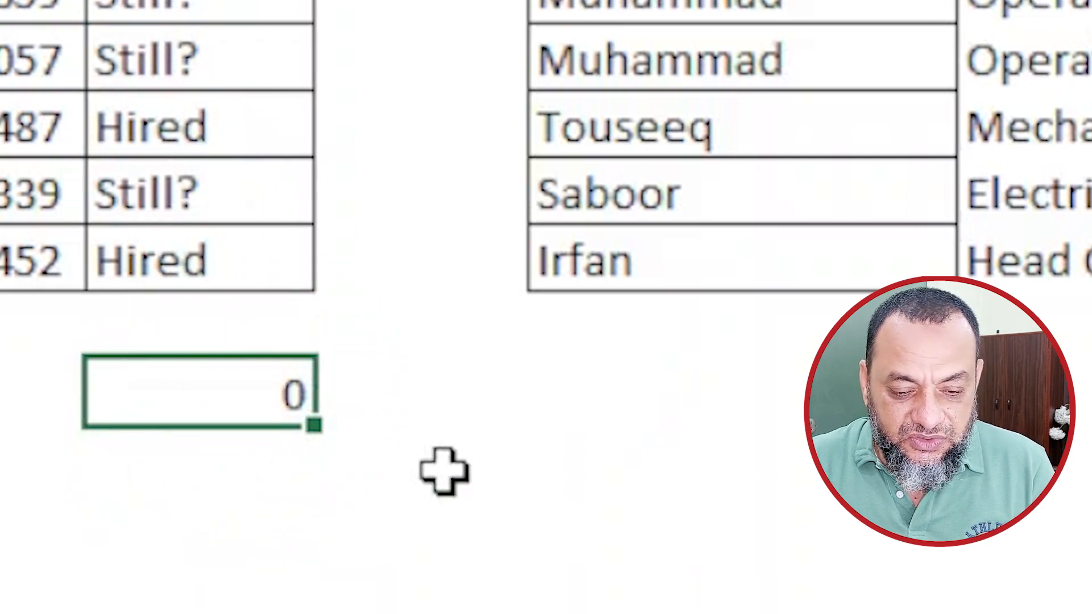
{"action": "key", "text": "F2"}
{"action": "left_click", "coordinate": [591, 397]}
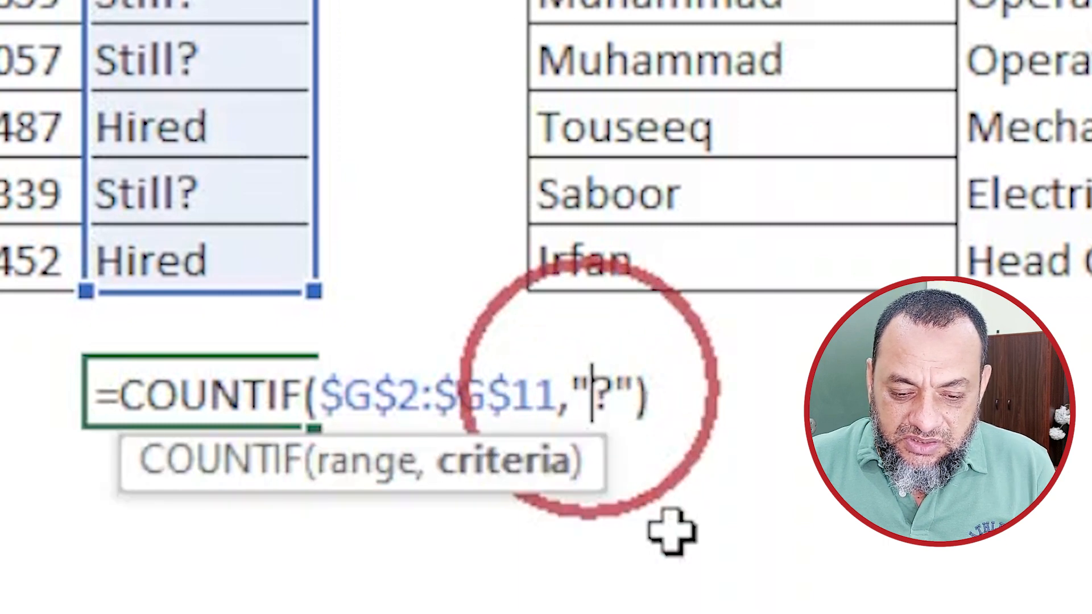
{"action": "type", "text": "*"}
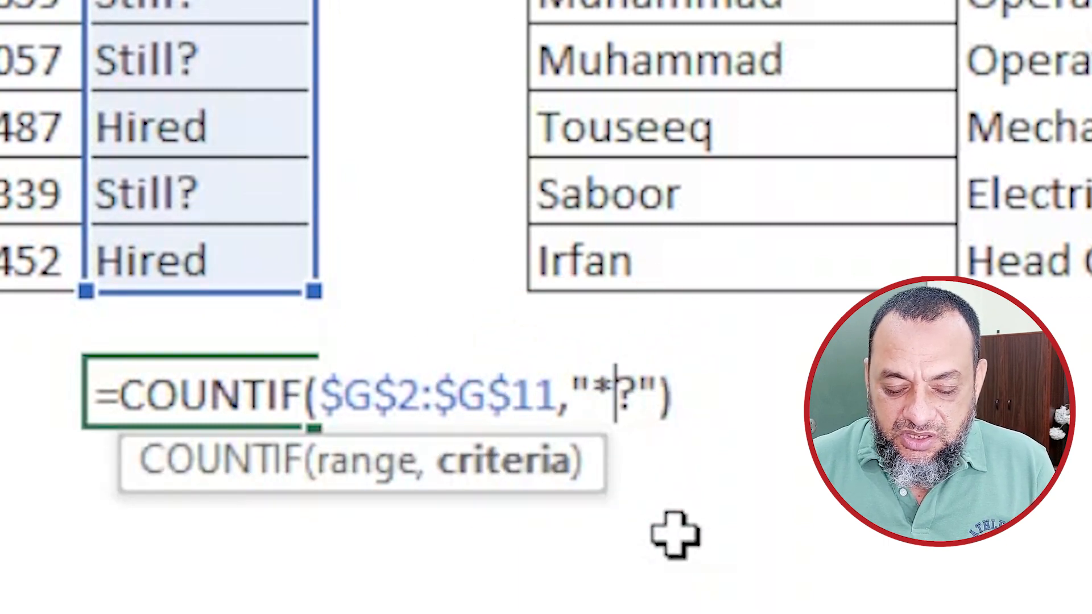
{"action": "key", "text": "Right"}
{"action": "key", "text": "Right"}
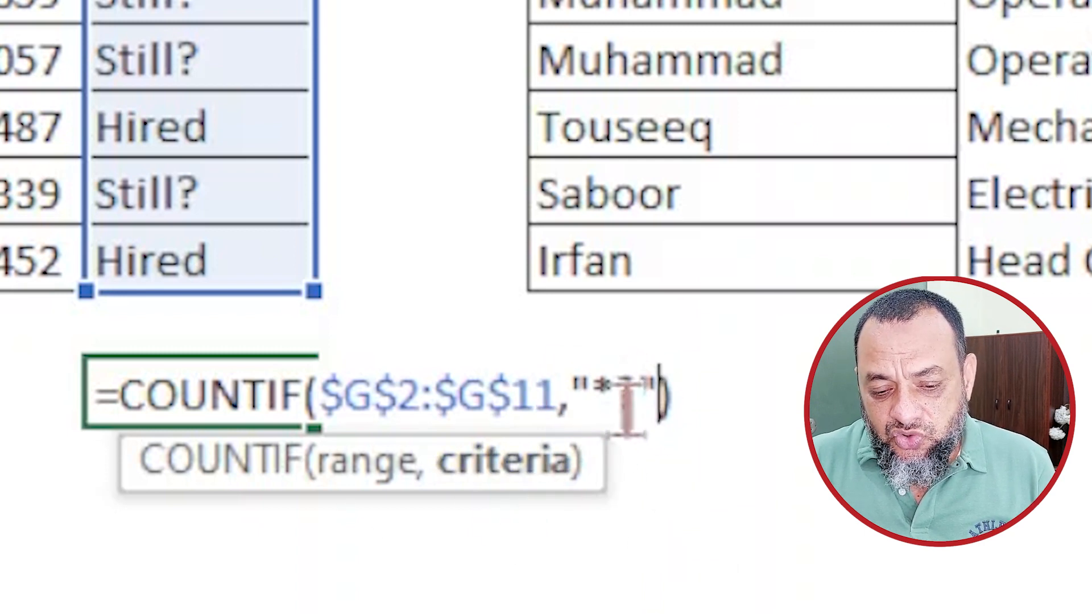
{"action": "left_click", "coordinate": [639, 398]}
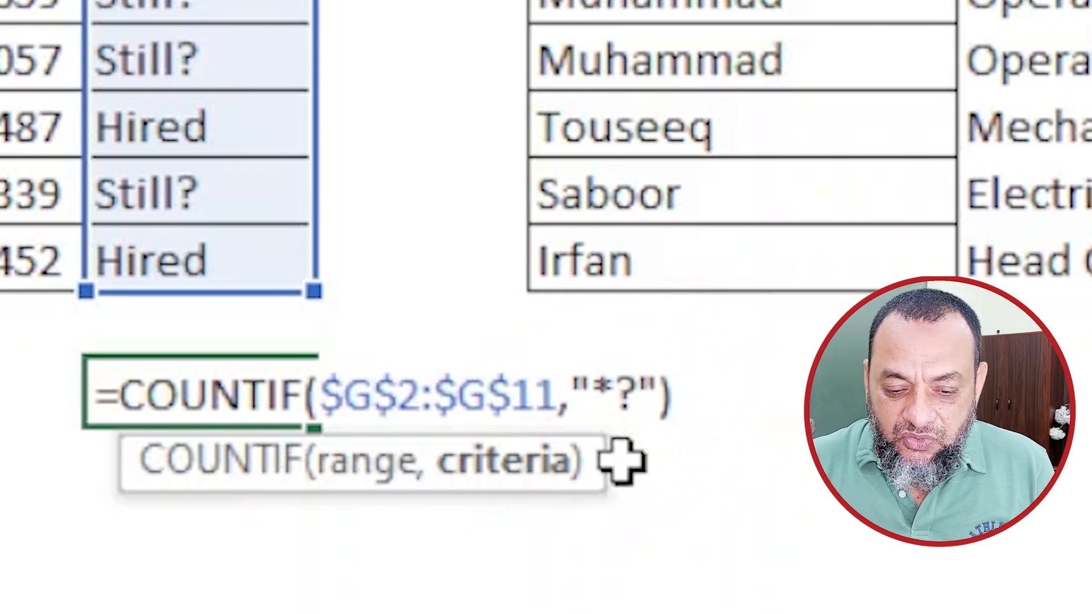
{"action": "key", "text": "Right"}
{"action": "key", "text": "Return"}
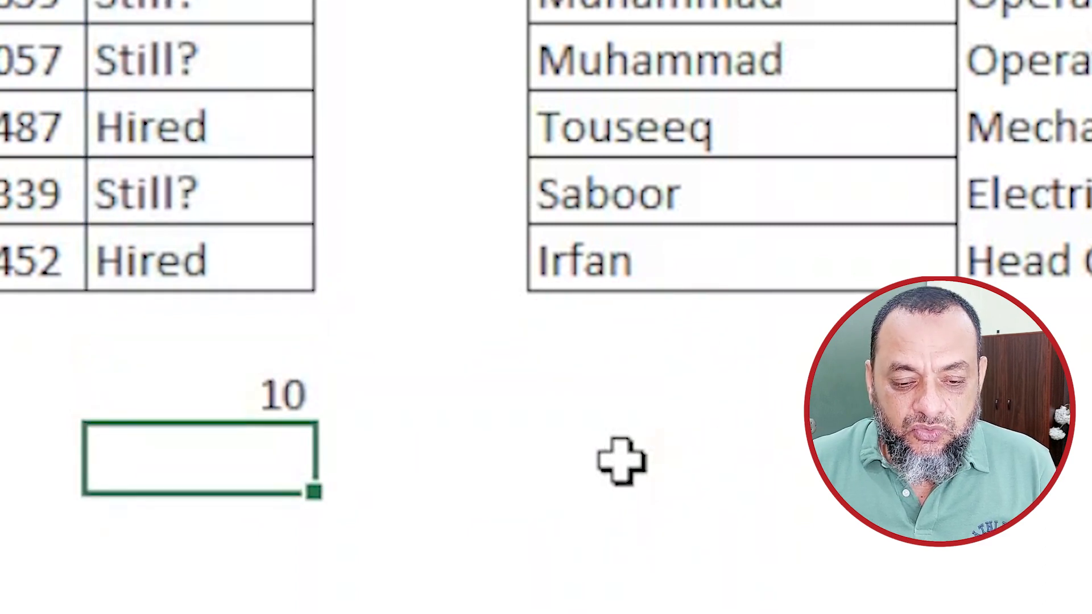
Change the COUNTIF criterion in G13 to "*~?" to count statuses ending in a literal question mark, and check it against the Status column
{"action": "left_click", "coordinate": [247, 395]}
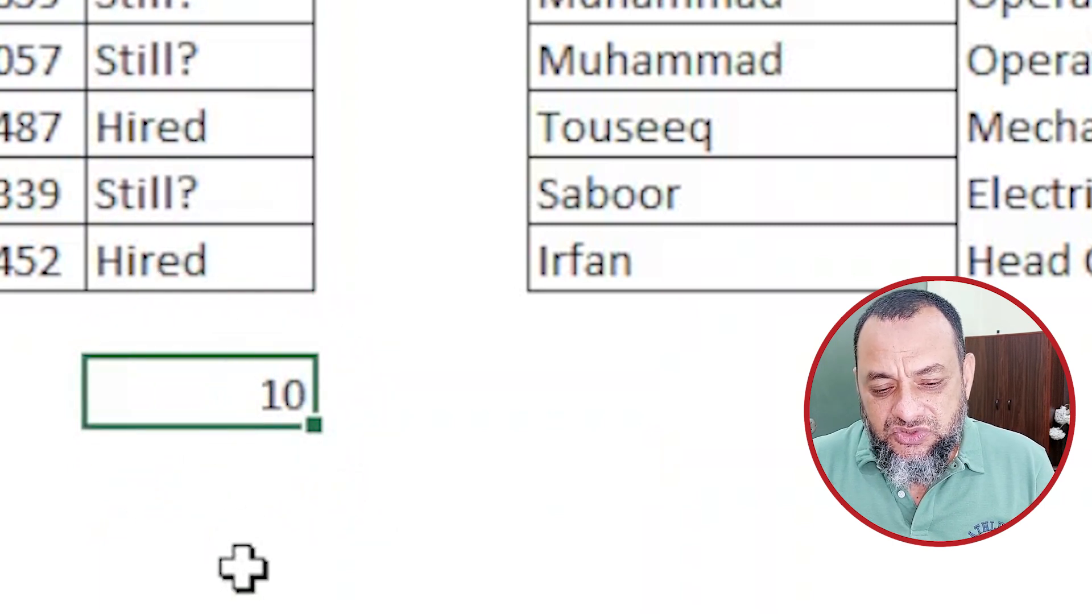
{"action": "key", "text": "F2"}
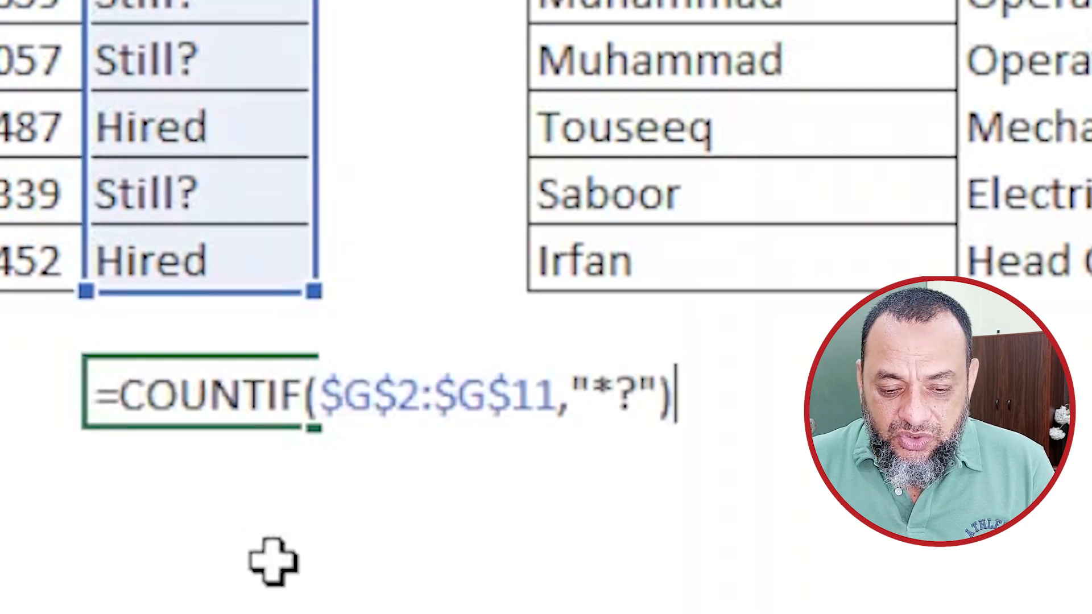
{"action": "left_click", "coordinate": [620, 393]}
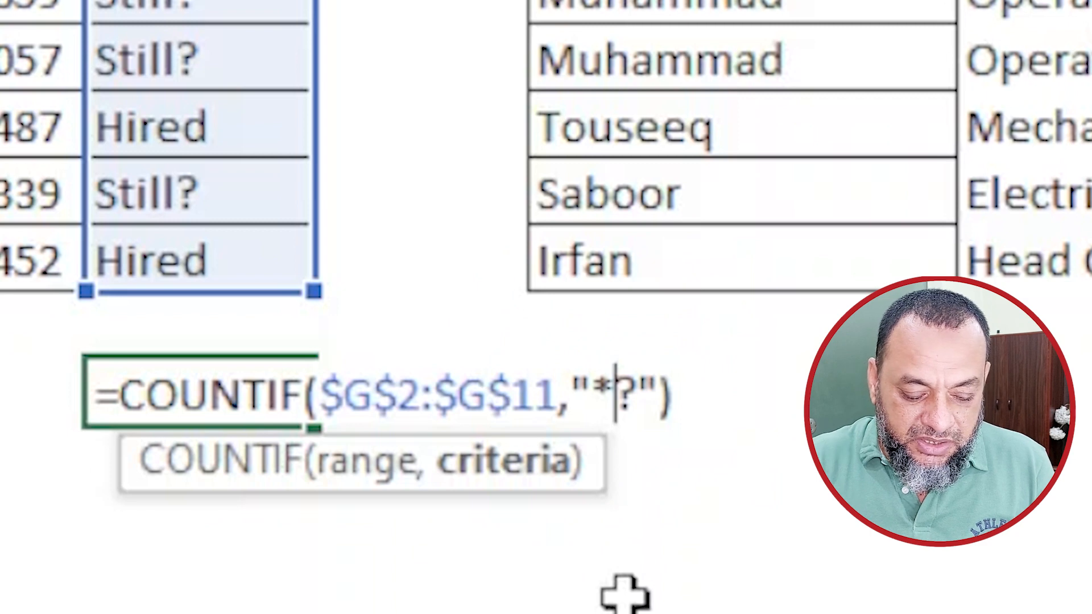
{"action": "type", "text": "~"}
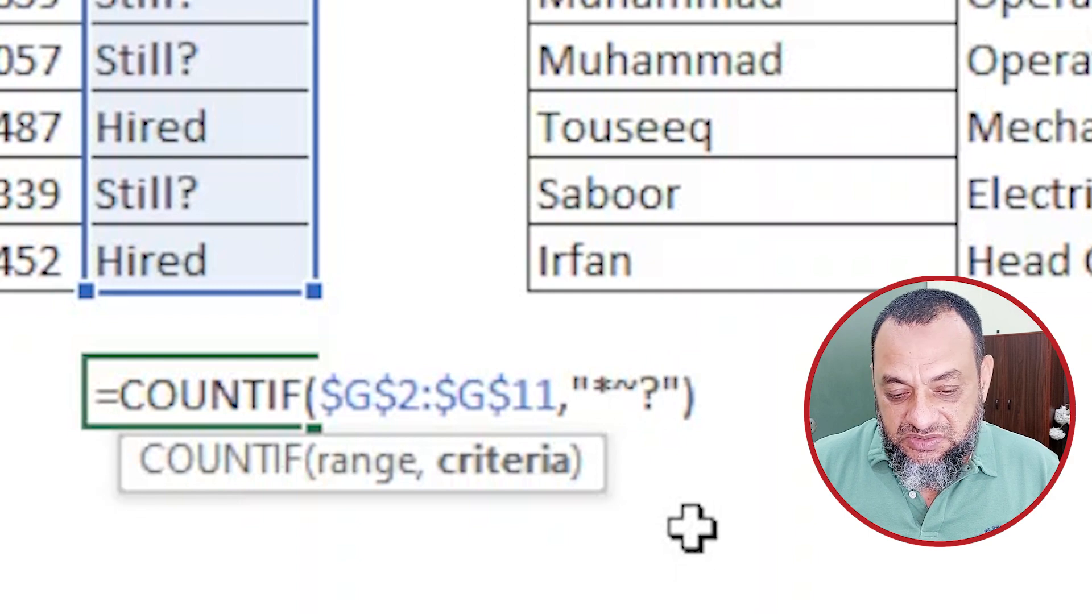
{"action": "type", "text": ")"}
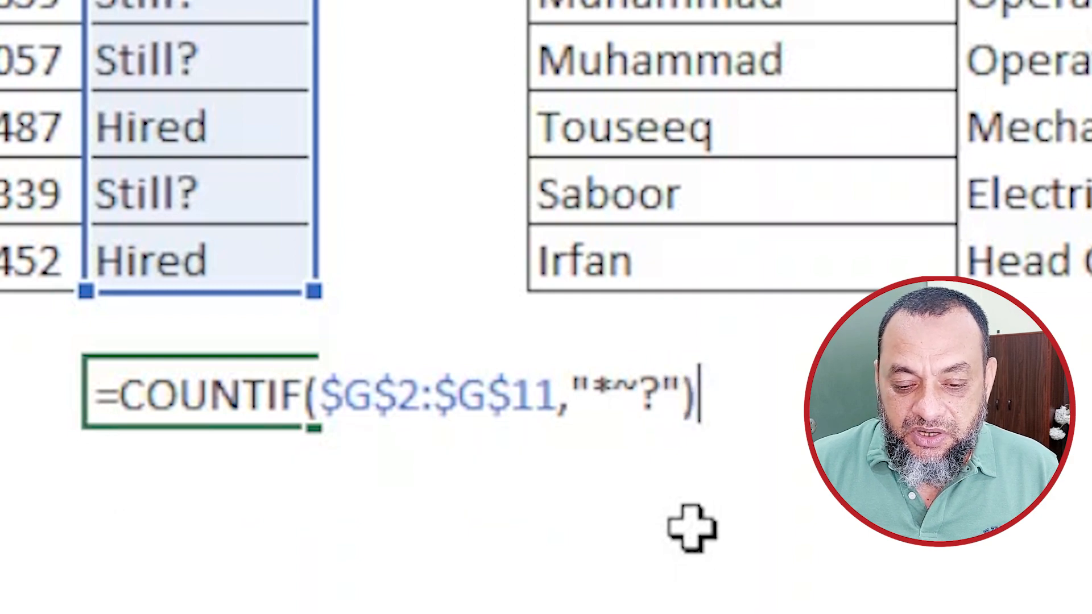
{"action": "key", "text": "Return"}
{"action": "left_click", "coordinate": [264, 393]}
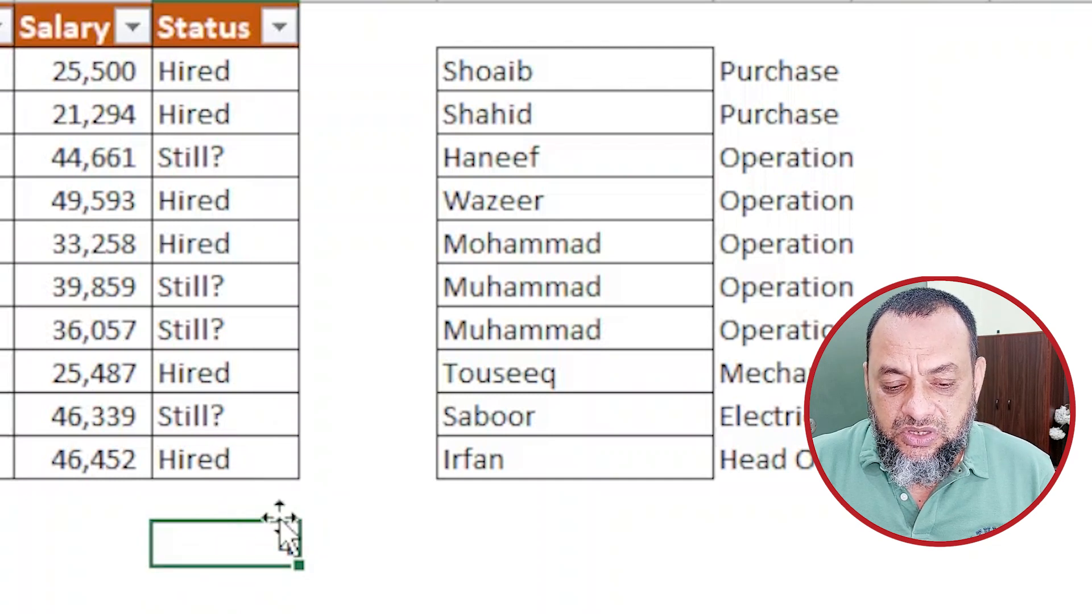
{"action": "left_click", "coordinate": [220, 421]}
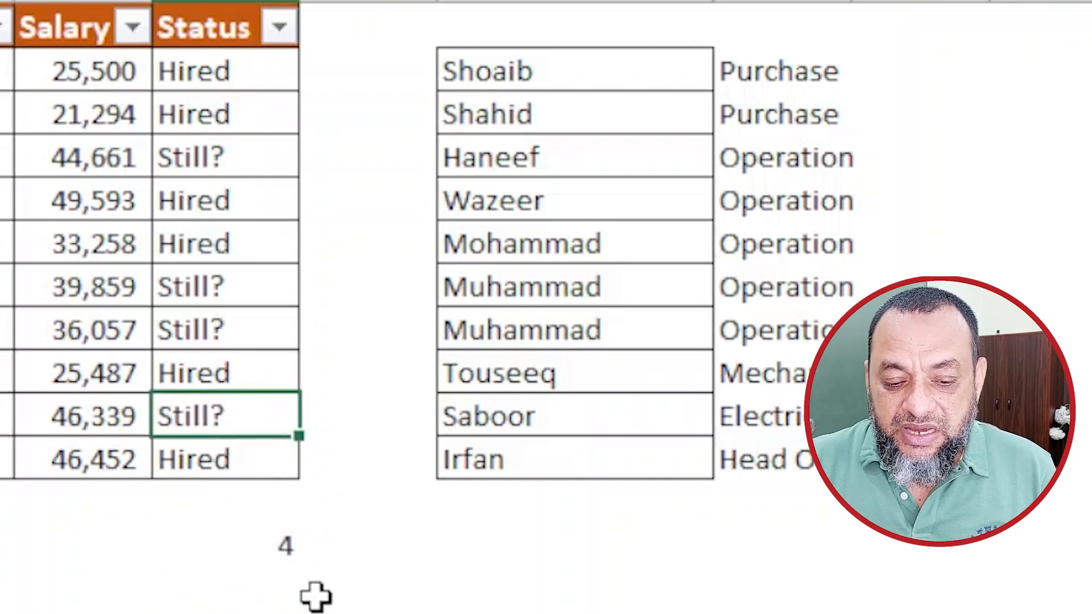
{"action": "left_click", "coordinate": [286, 555]}
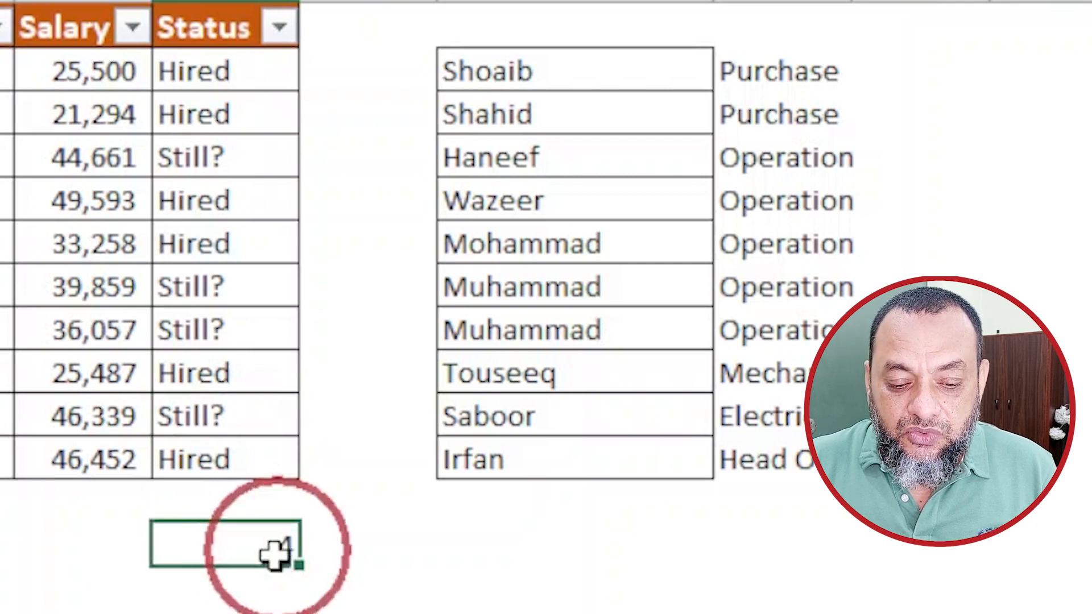